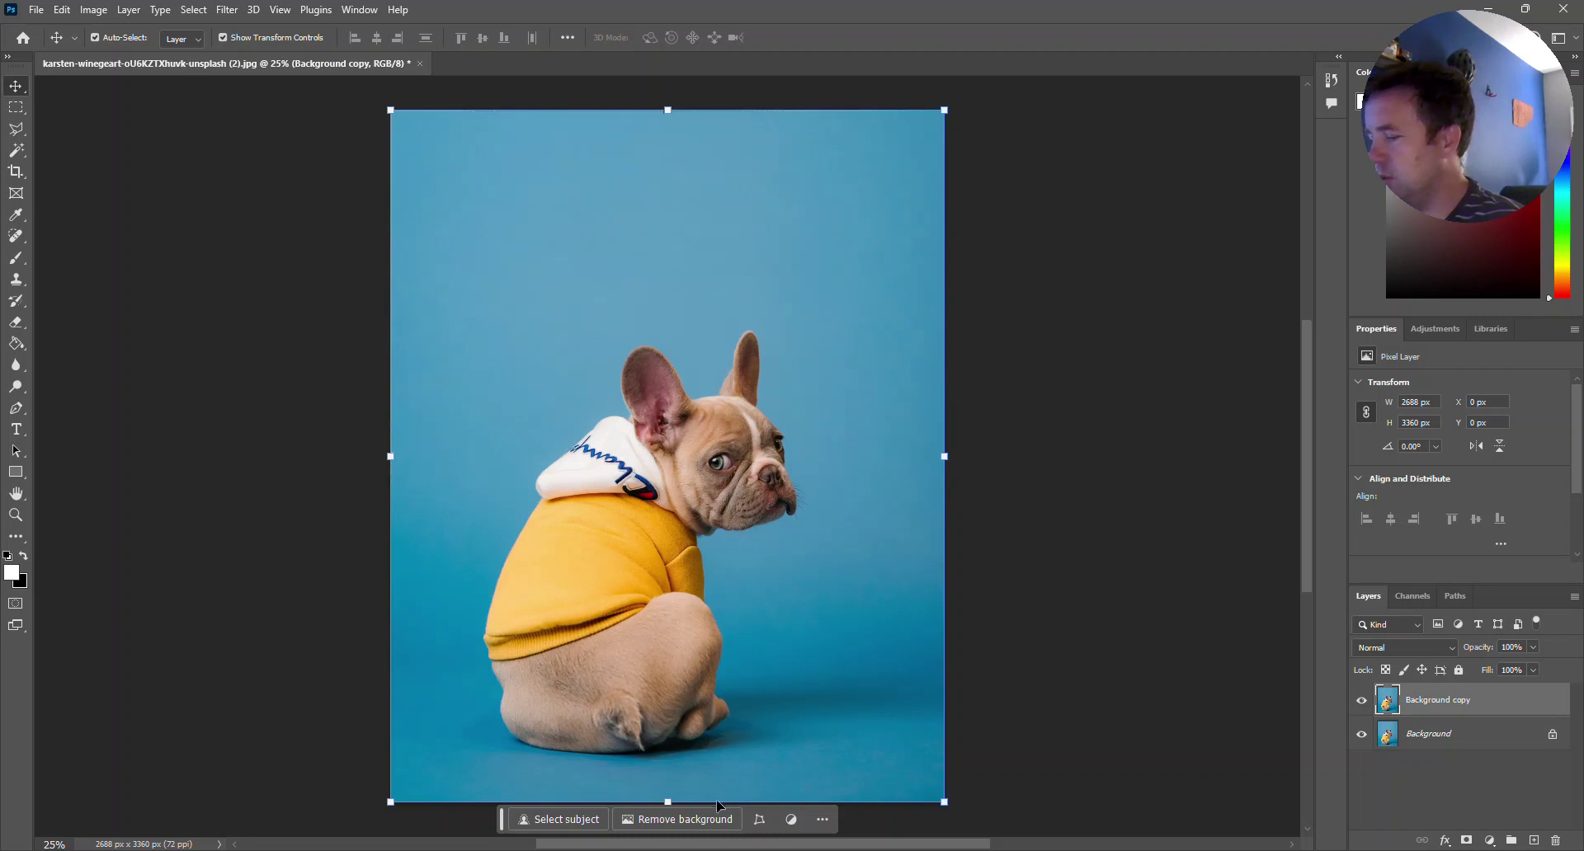
# Remove the blue backdrop from Background copy, then toggle the Background layer to check the cutout
pyautogui.click(684, 819)
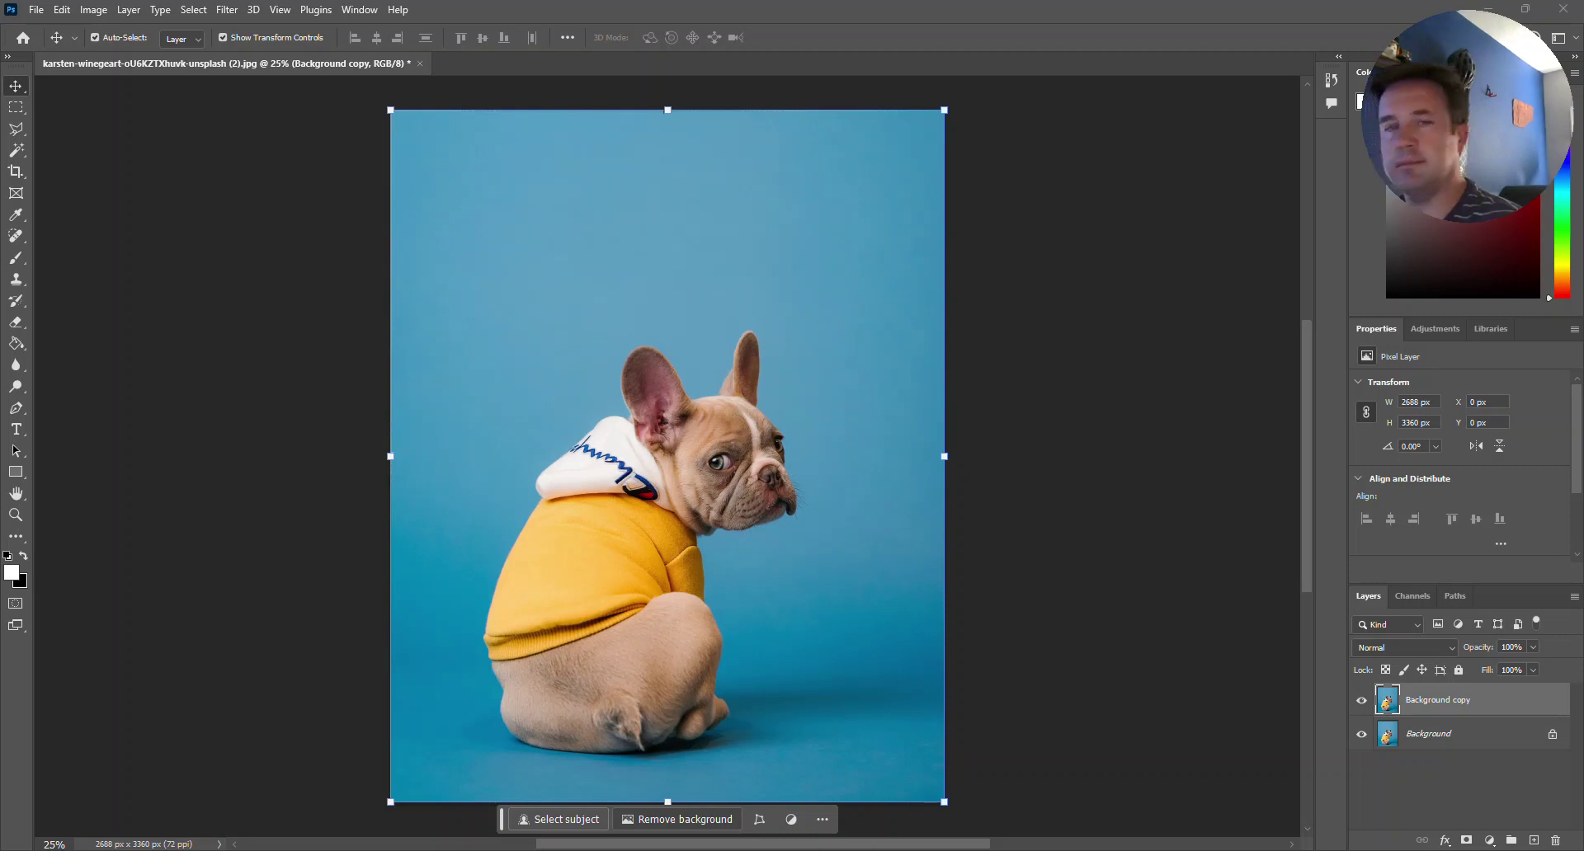
pyautogui.click(1362, 734)
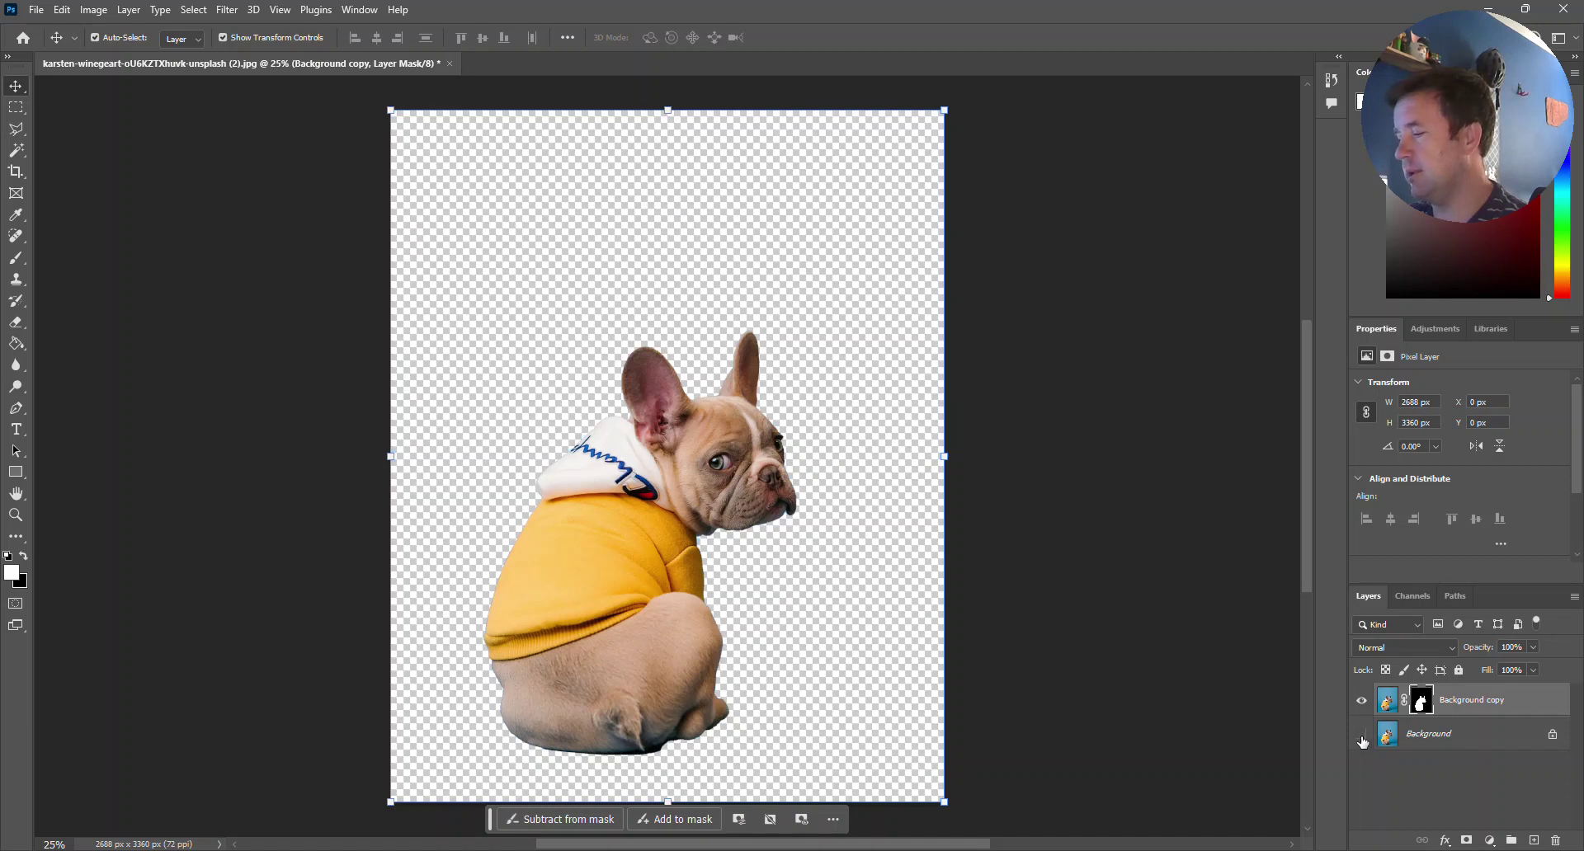
pyautogui.click(1362, 734)
# Add a Color Fill 1 solid-colour layer above Background, masked around the dog and its shadow
pyautogui.click(1442, 737)
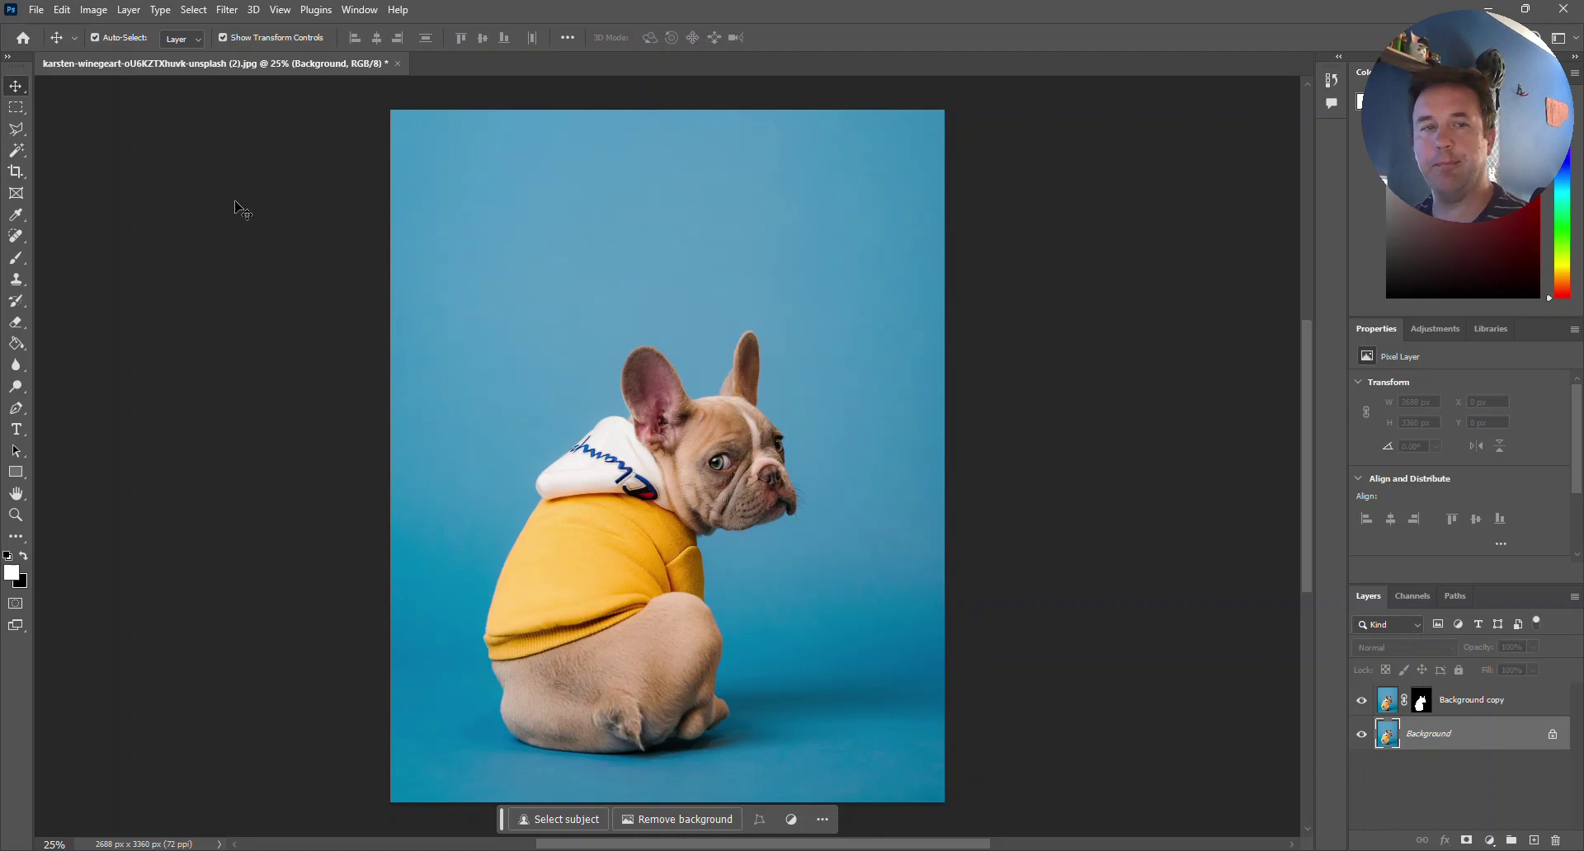
pyautogui.press('ctrl')
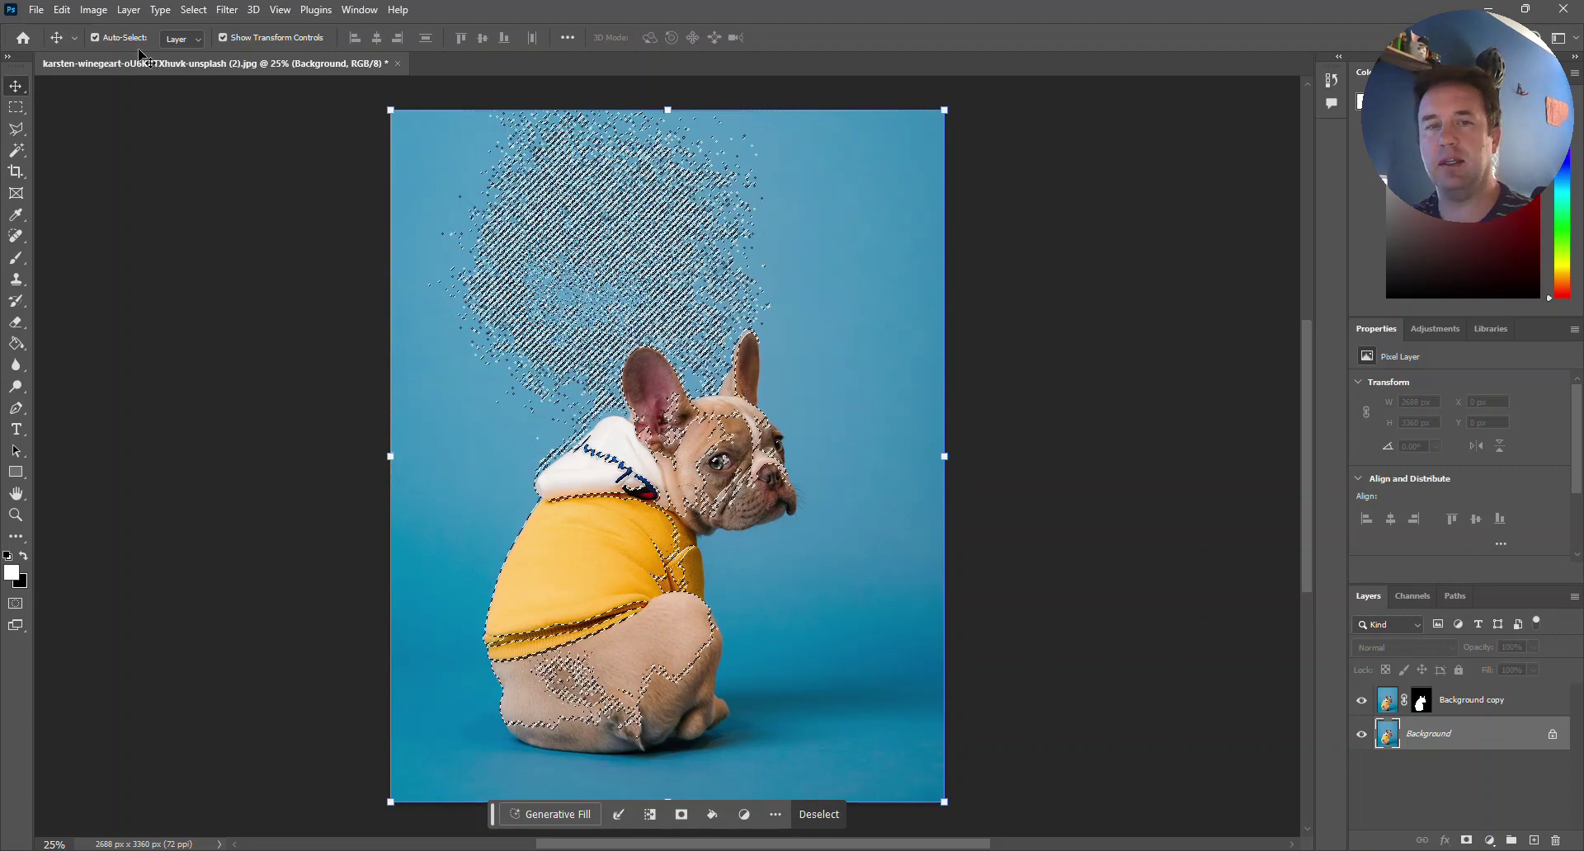
pyautogui.click(130, 10)
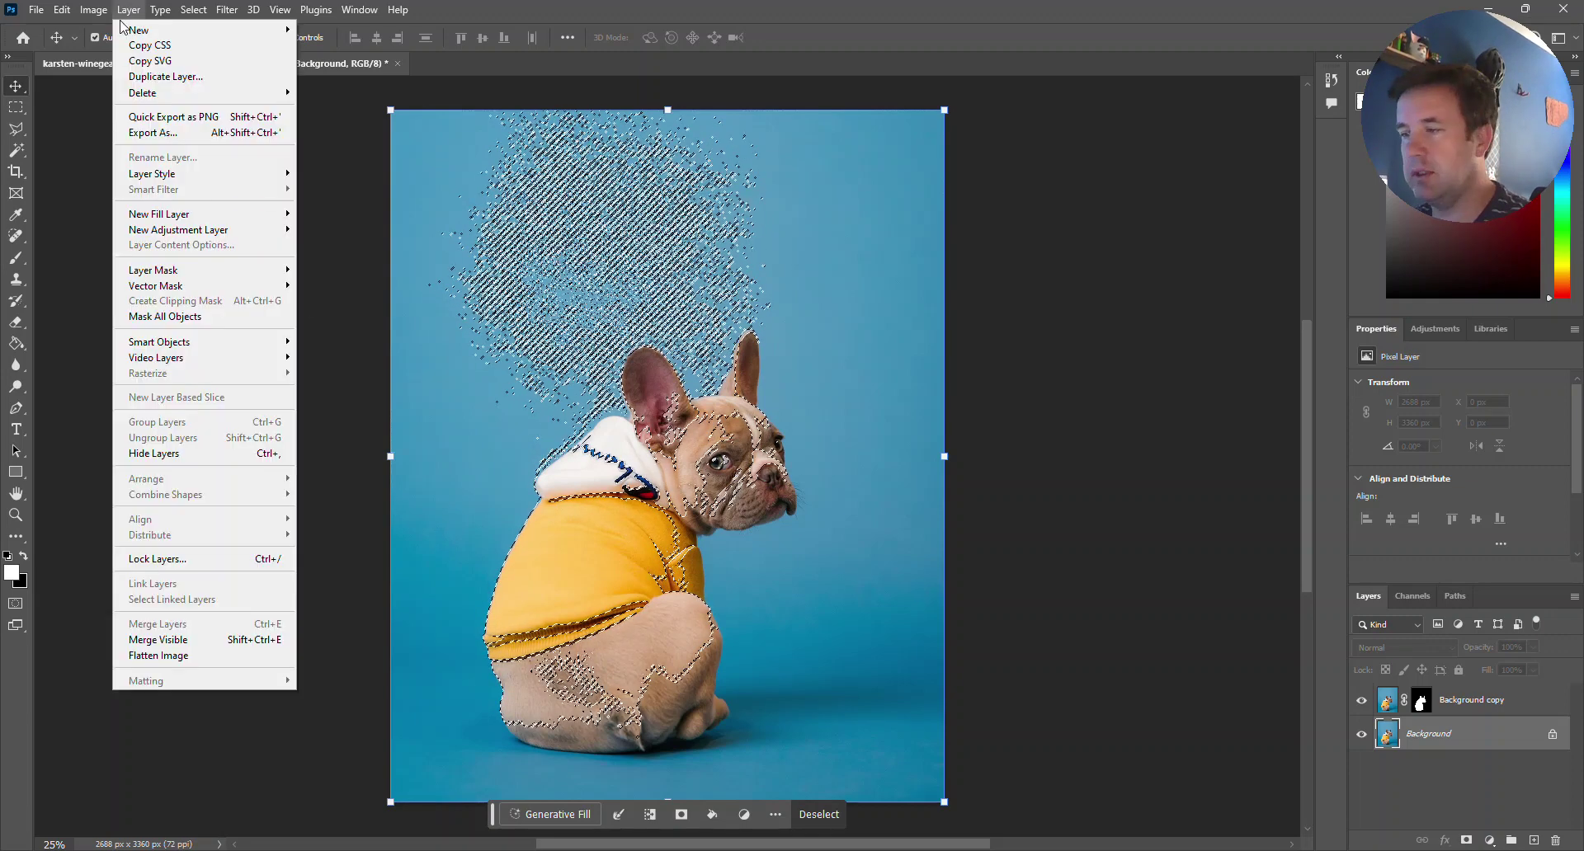
pyautogui.moveTo(160, 214)
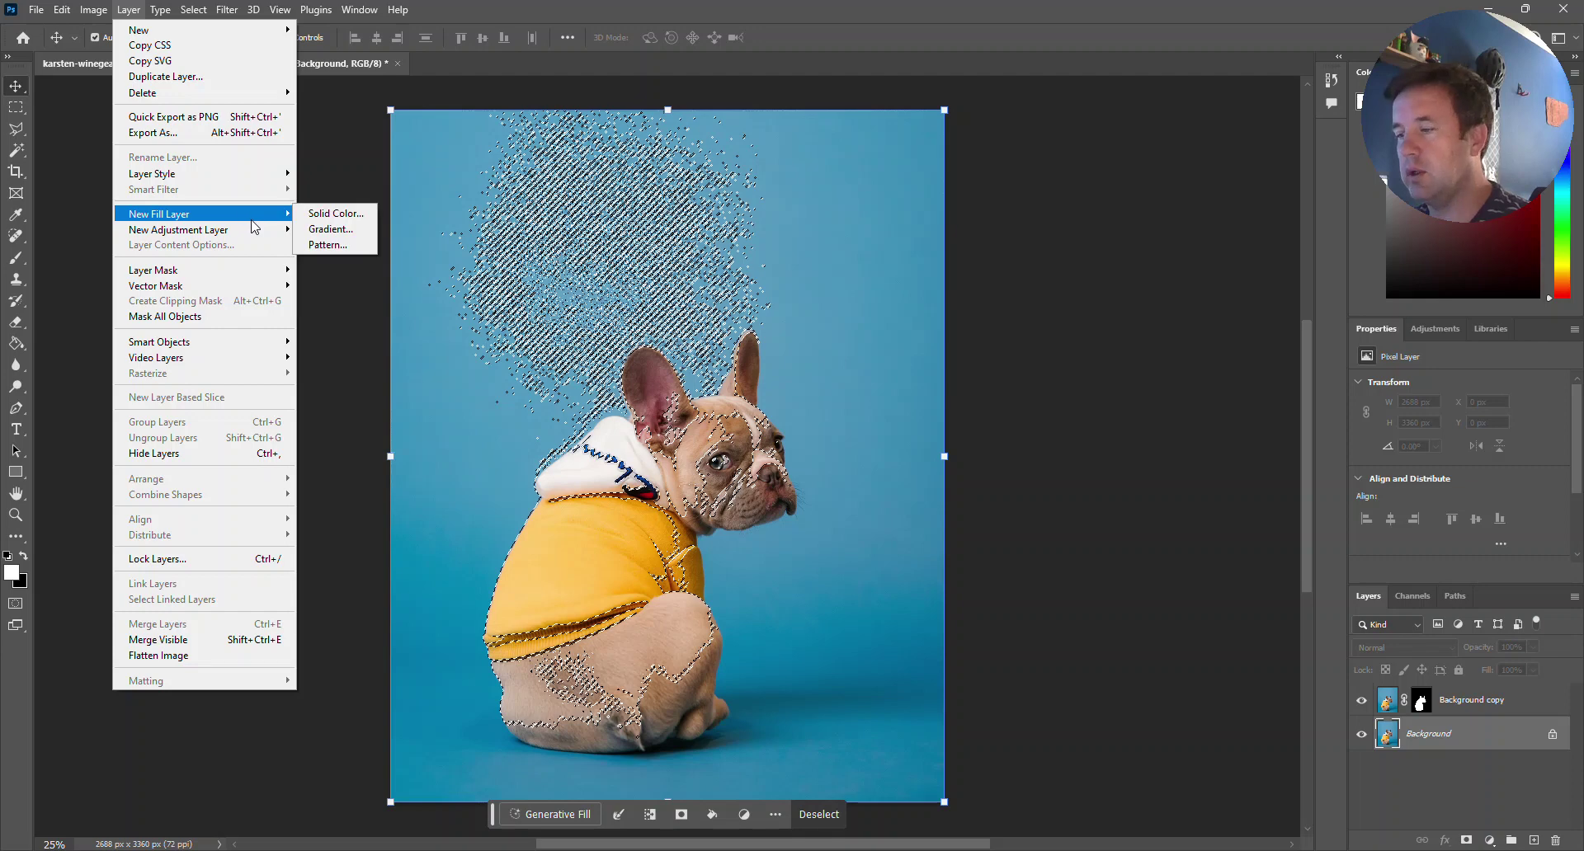
pyautogui.click(324, 216)
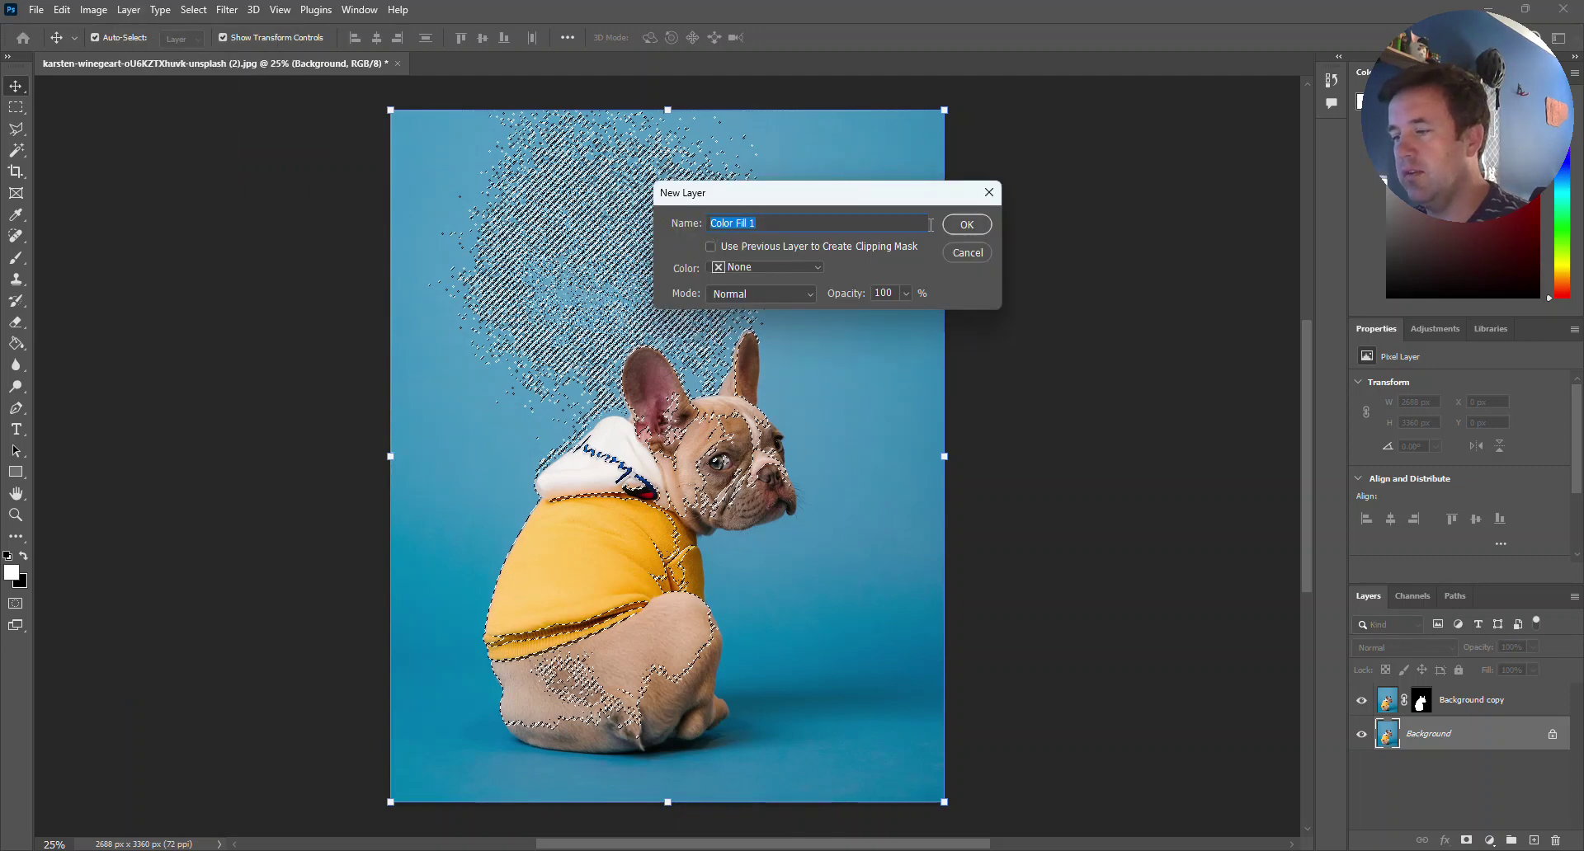
pyautogui.click(959, 232)
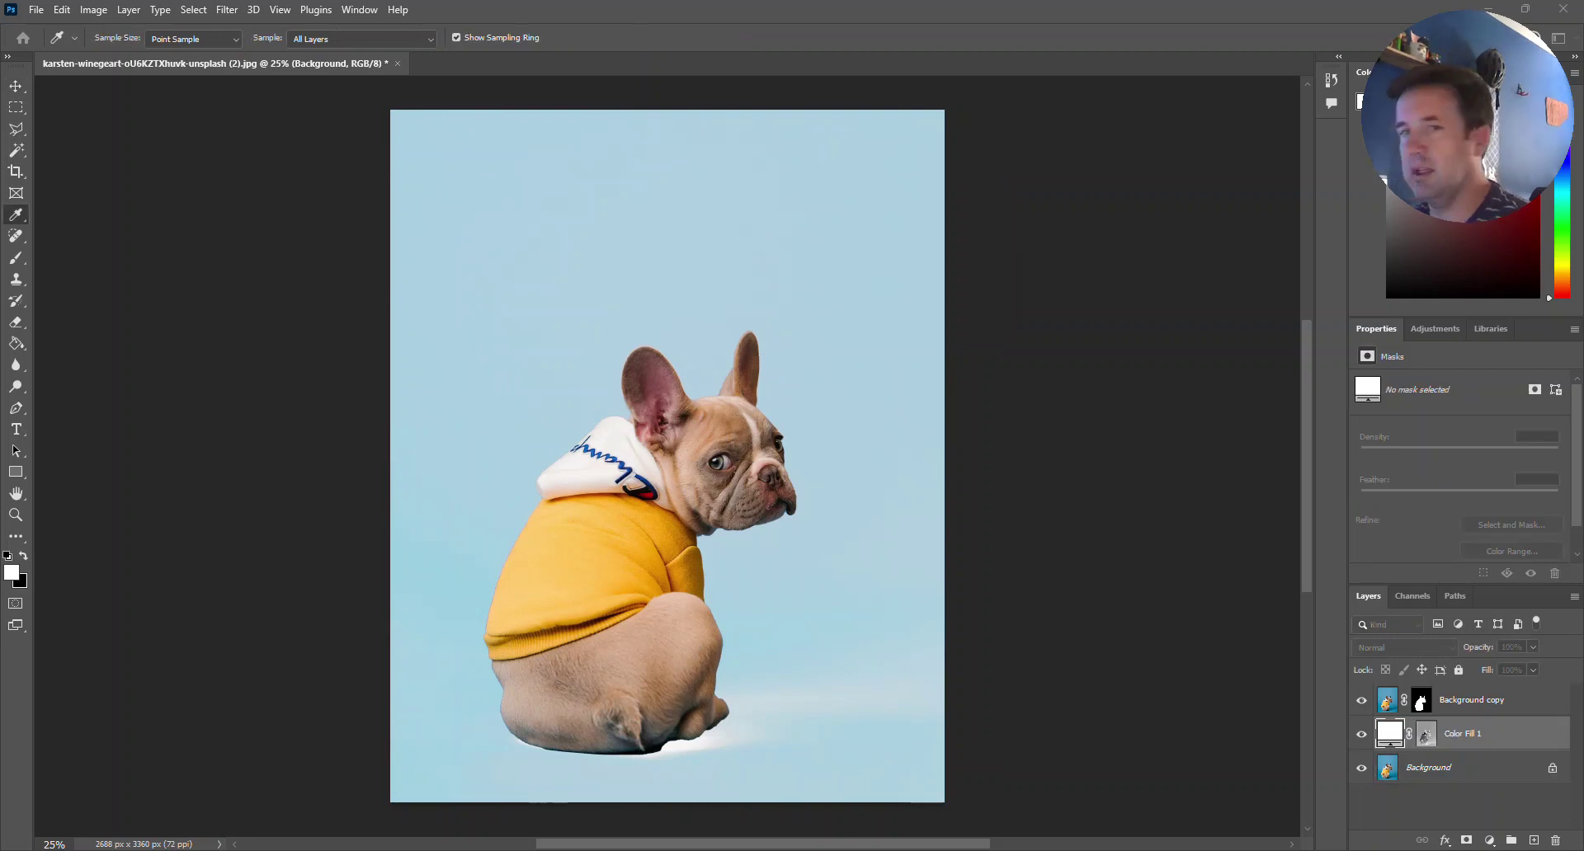
# Make Color Fill 1 black (000000) and hide the original Background layer
pyautogui.moveTo(552, 341); pyautogui.dragTo(569, 380)
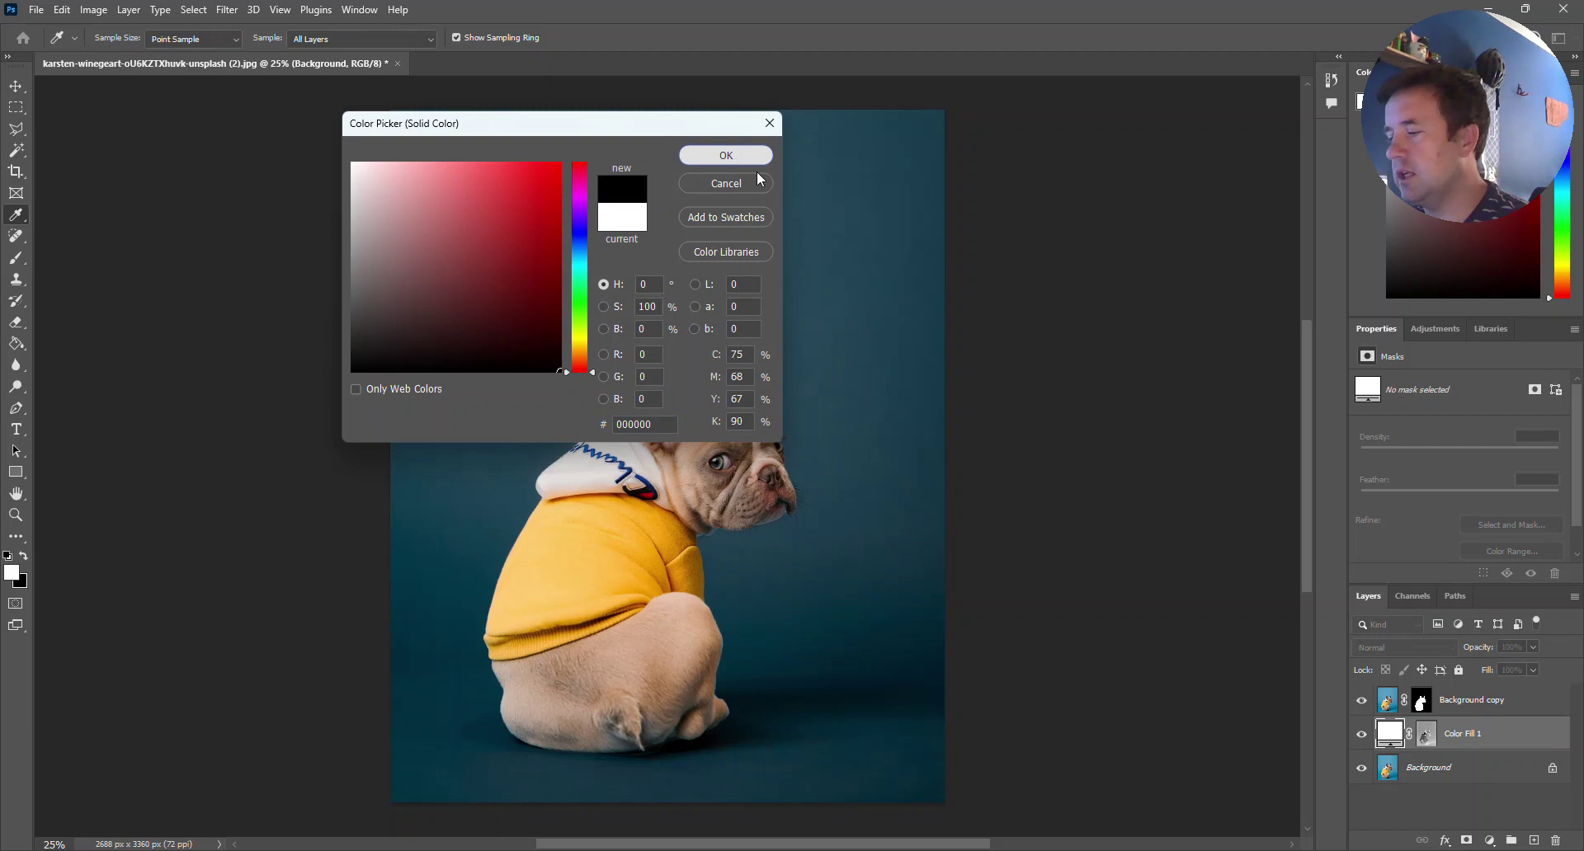
pyautogui.click(730, 158)
pyautogui.press('v')
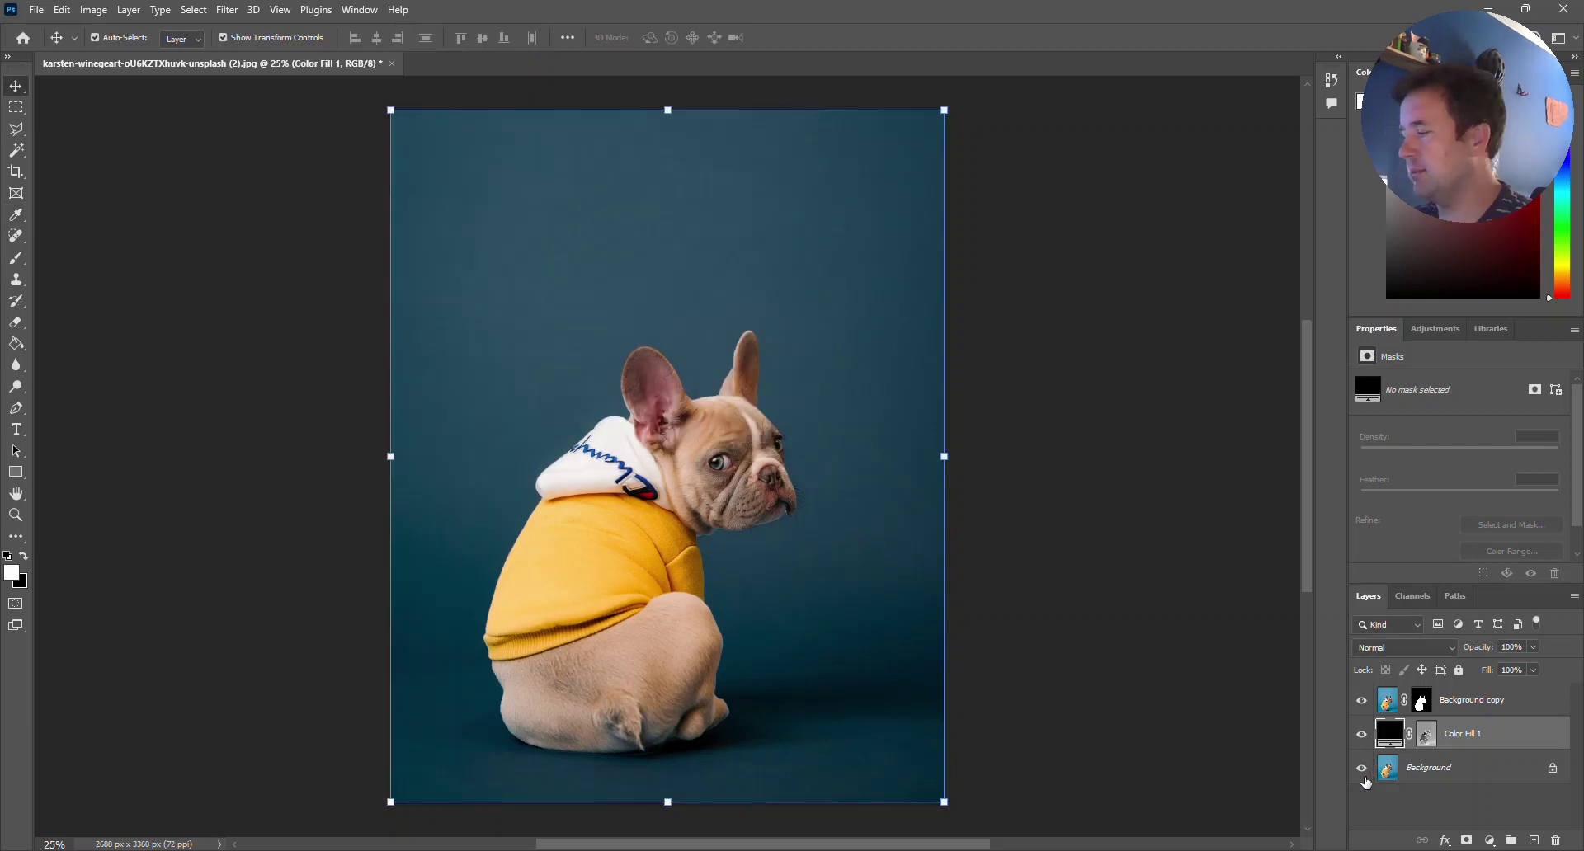
pyautogui.click(1362, 770)
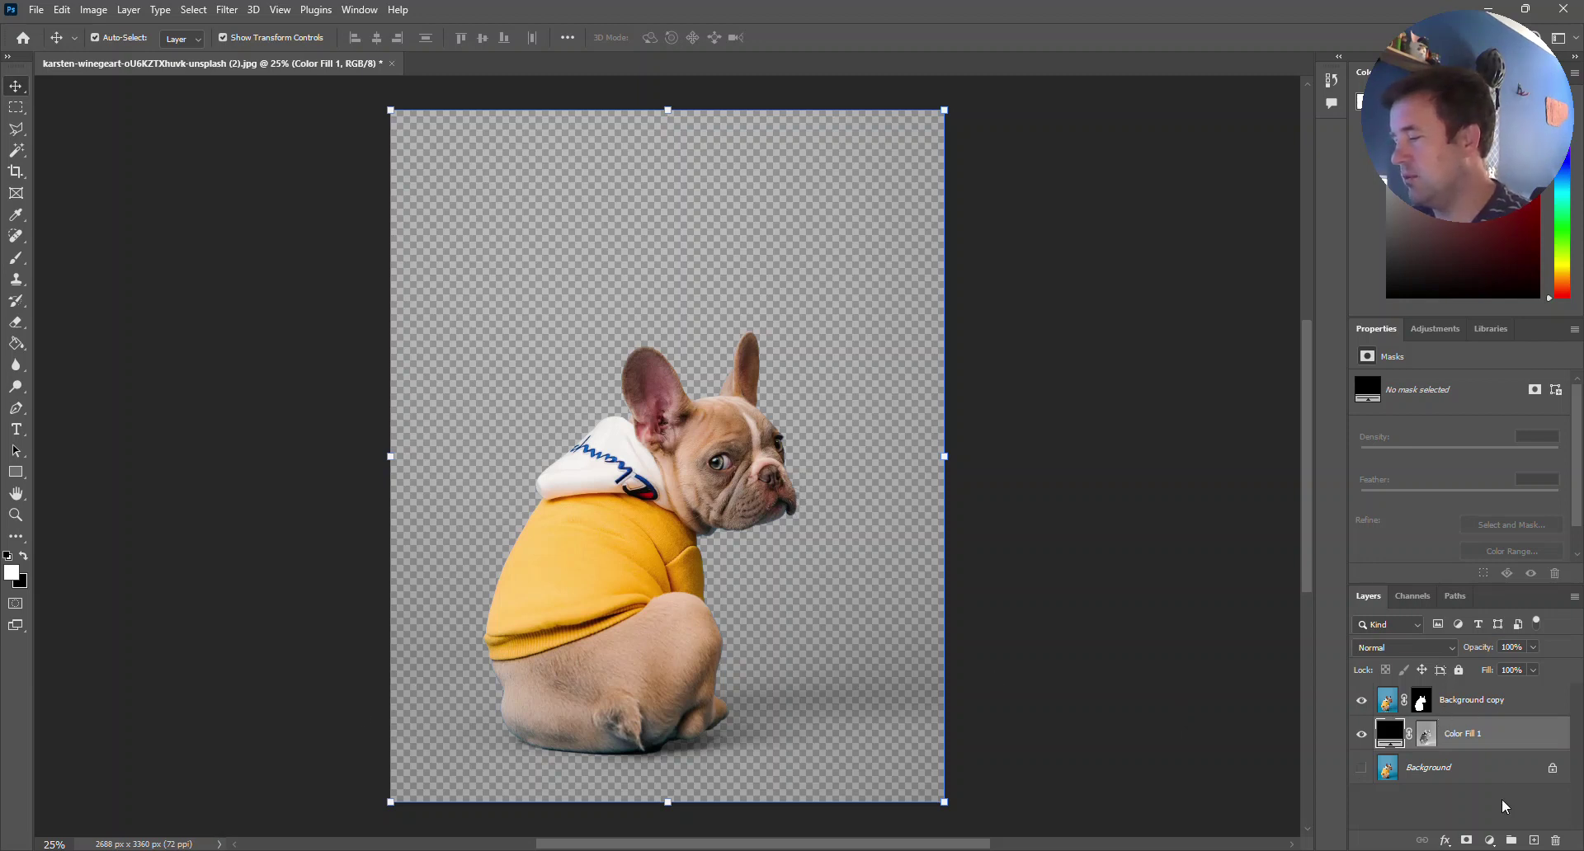
# Add Layer 1 below Color Fill 1 and fill it white with the Paint Bucket
pyautogui.click(1534, 841)
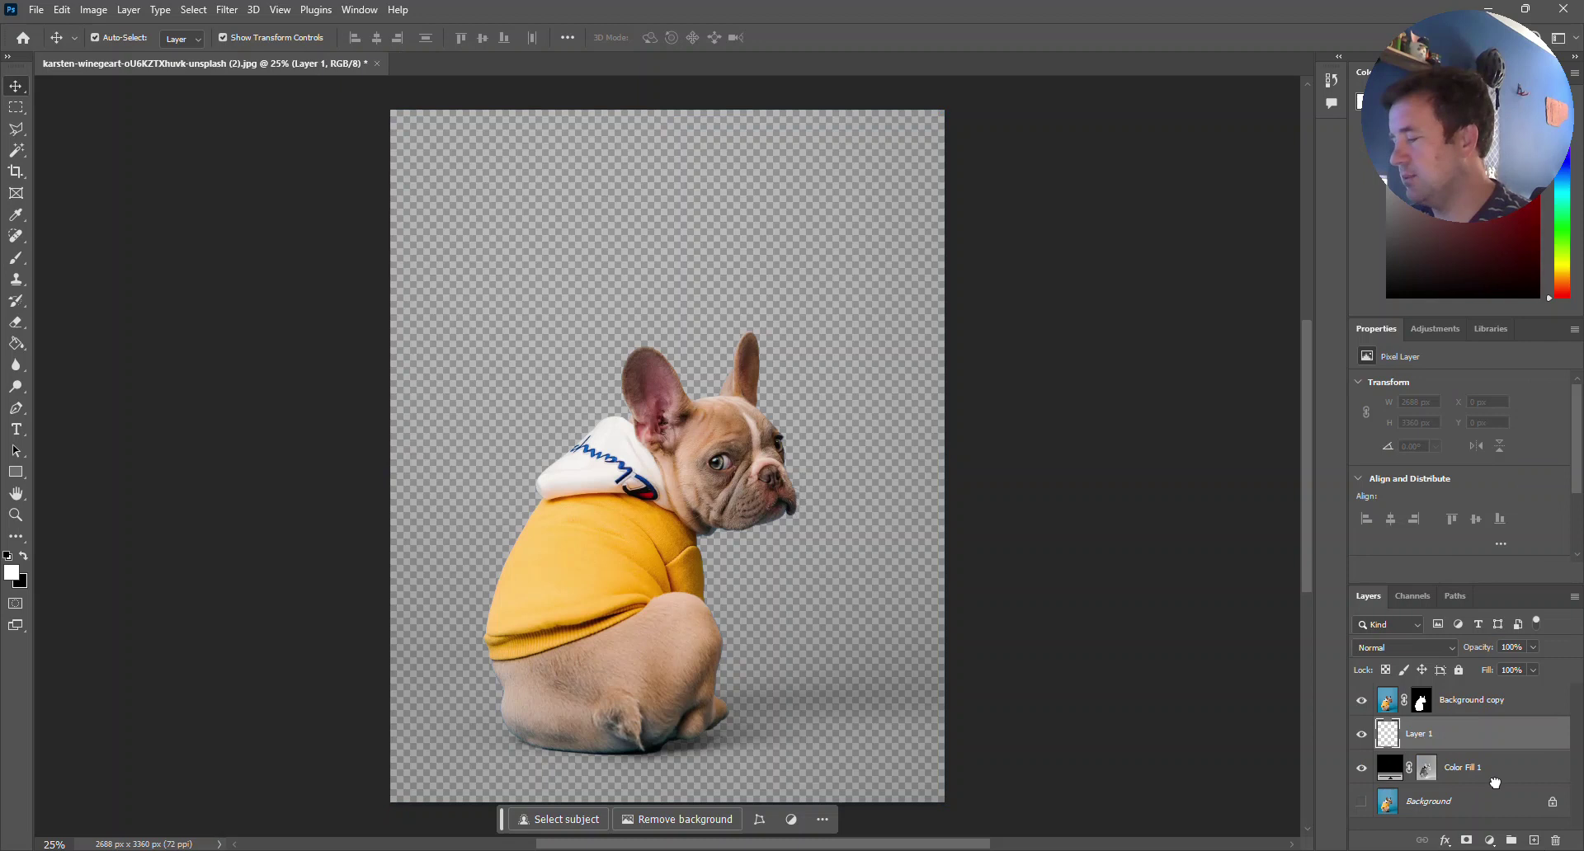
pyautogui.moveTo(1491, 737); pyautogui.dragTo(1484, 790)
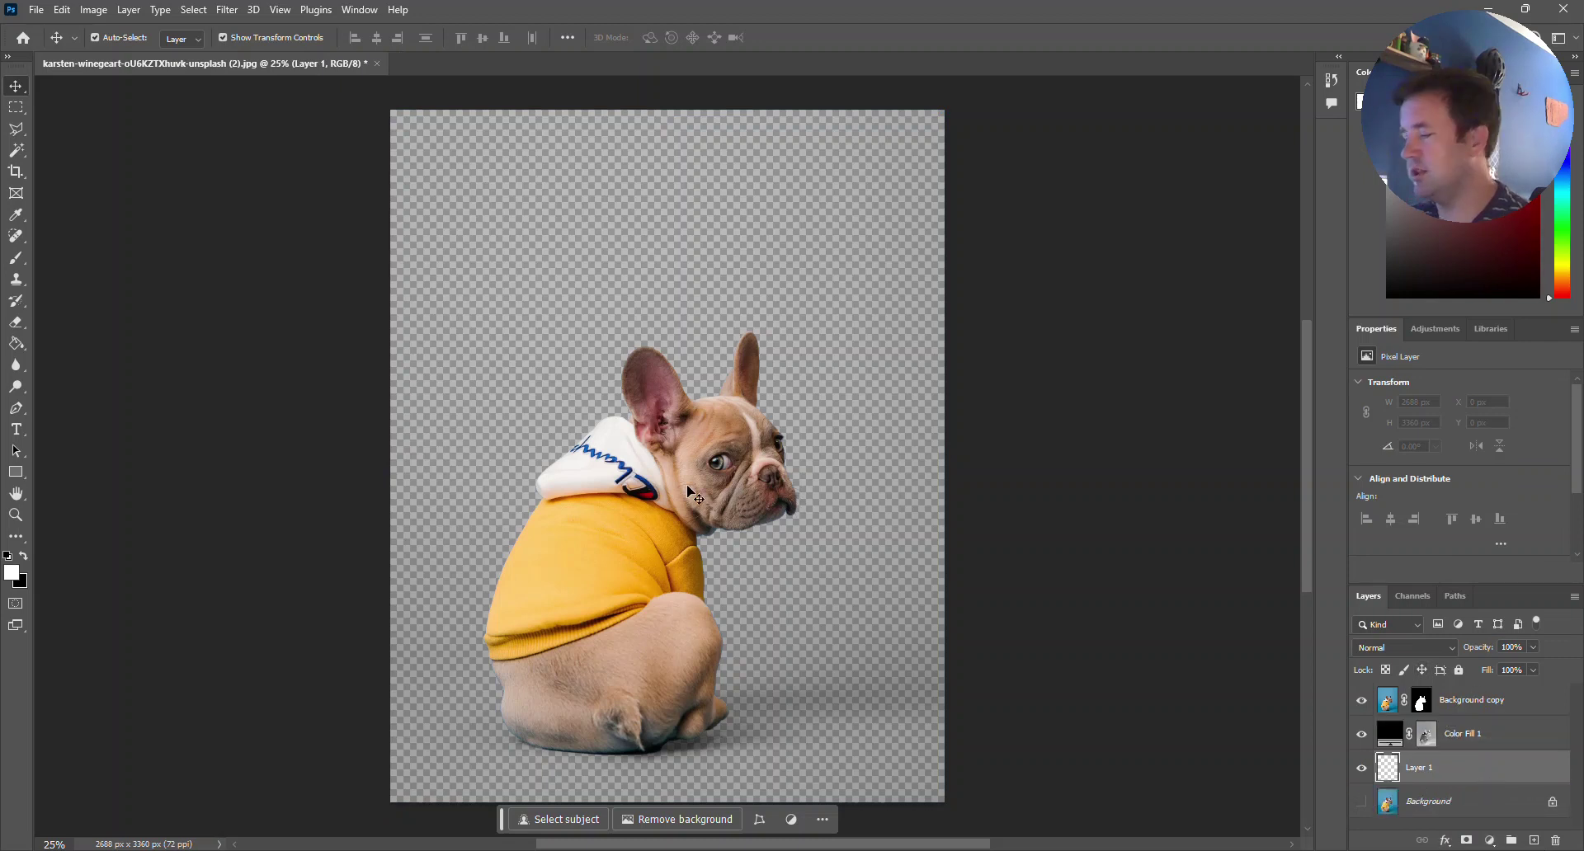
pyautogui.press('g')
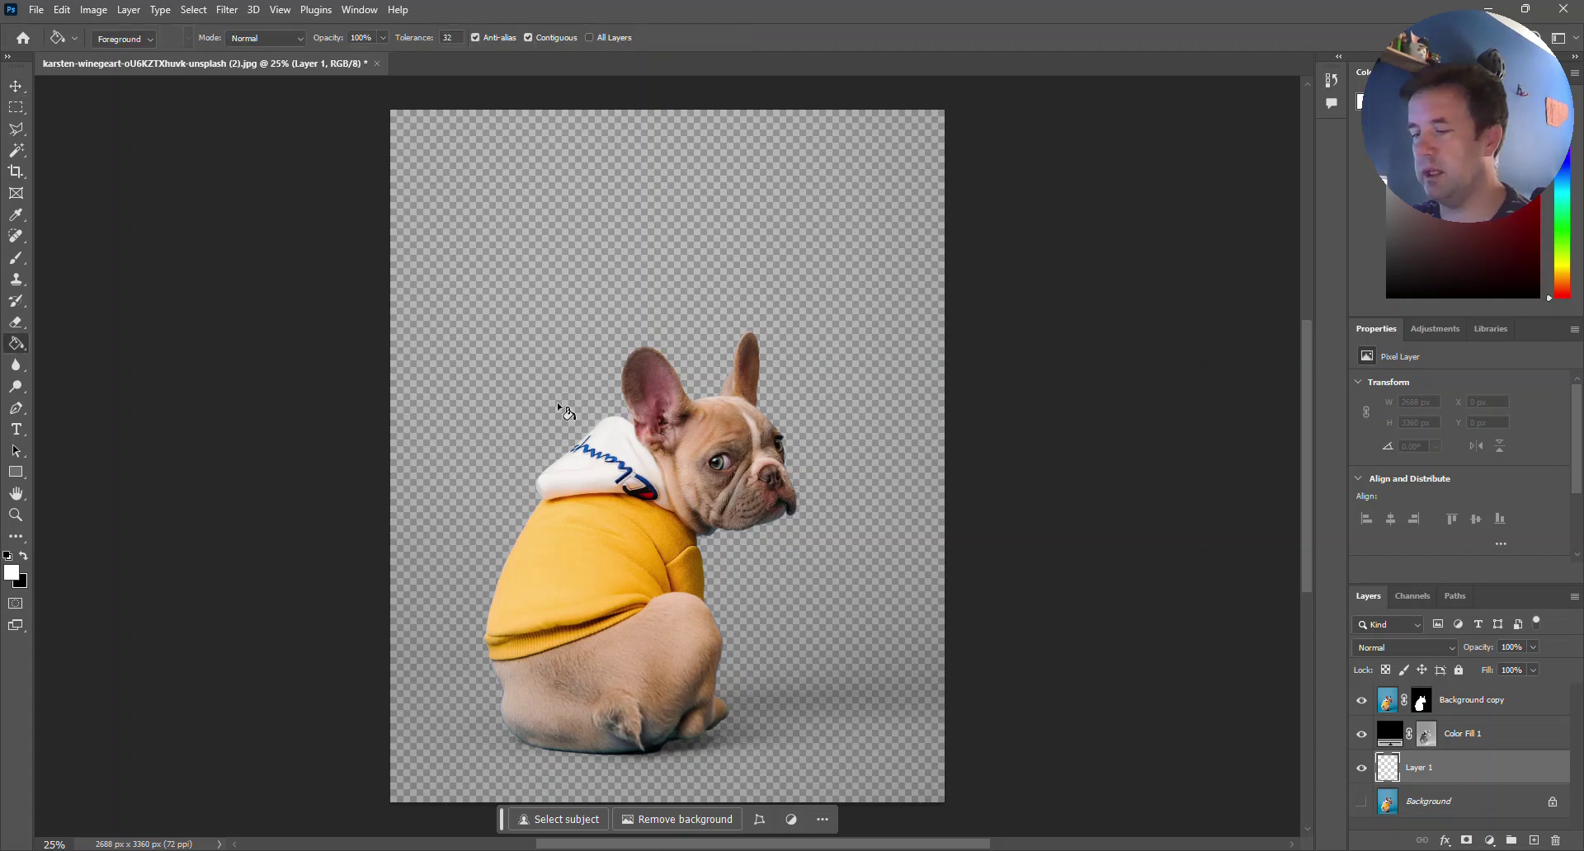
pyautogui.click(577, 390)
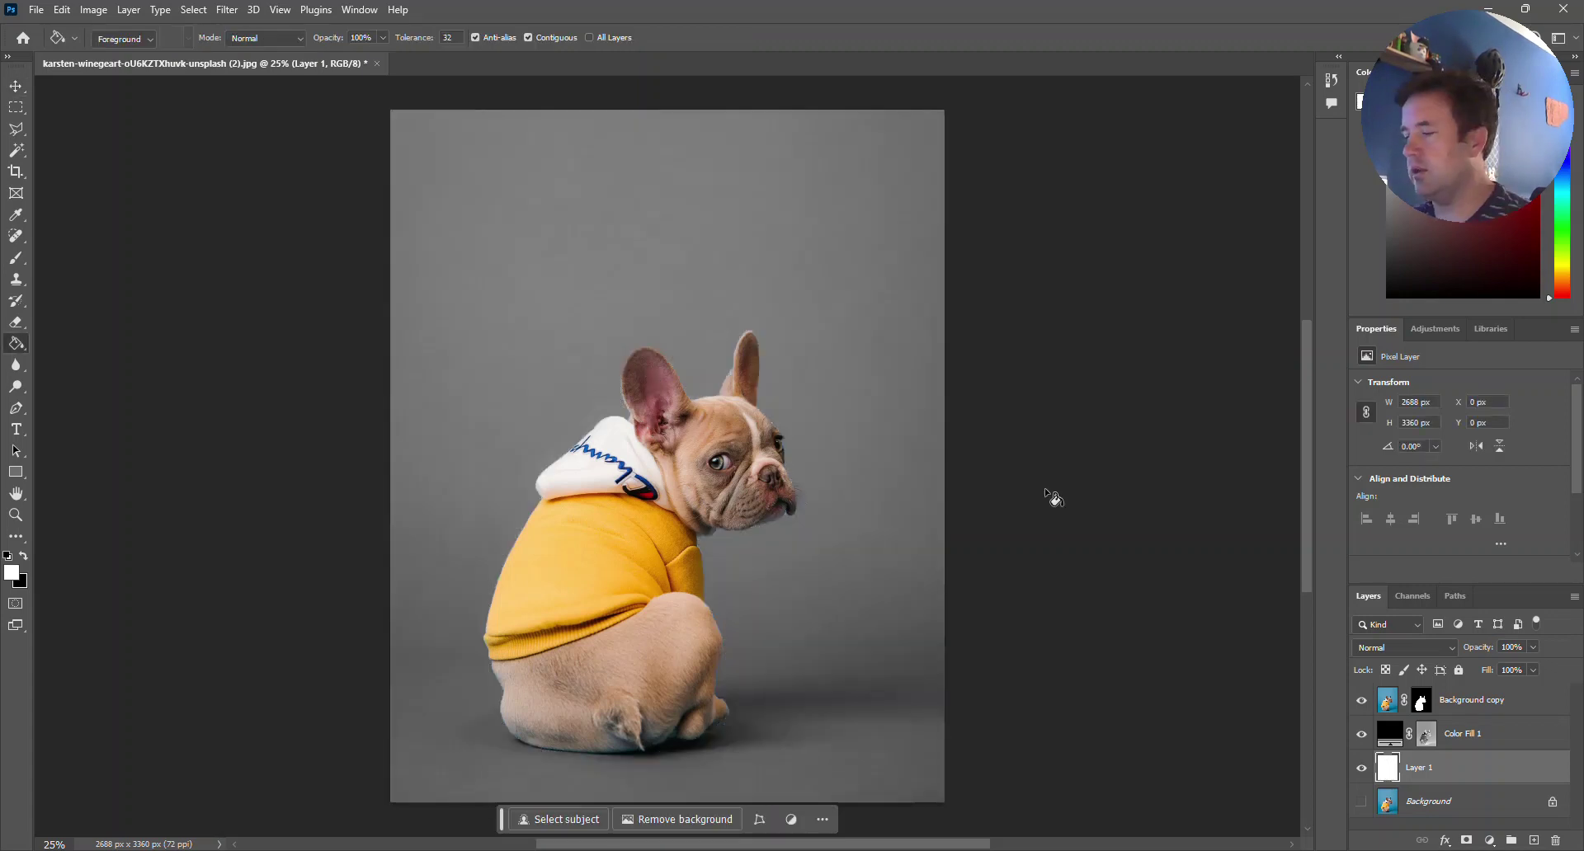
# Add a Levels adjustment over Color Fill 1, dragging the white point left to whiten the backdrop
pyautogui.click(1465, 723)
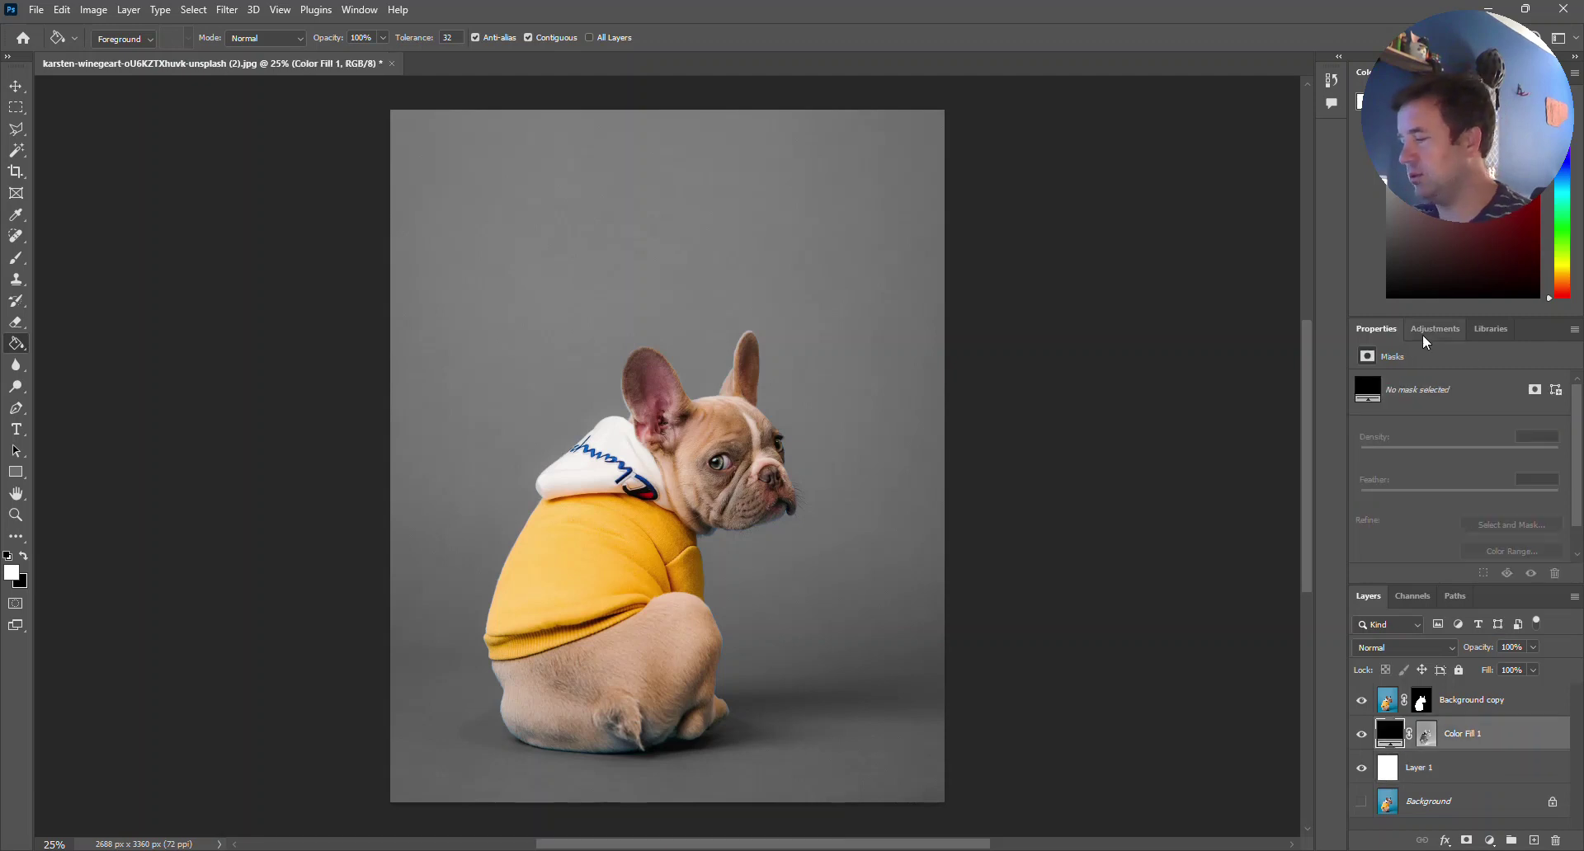
pyautogui.click(1423, 331)
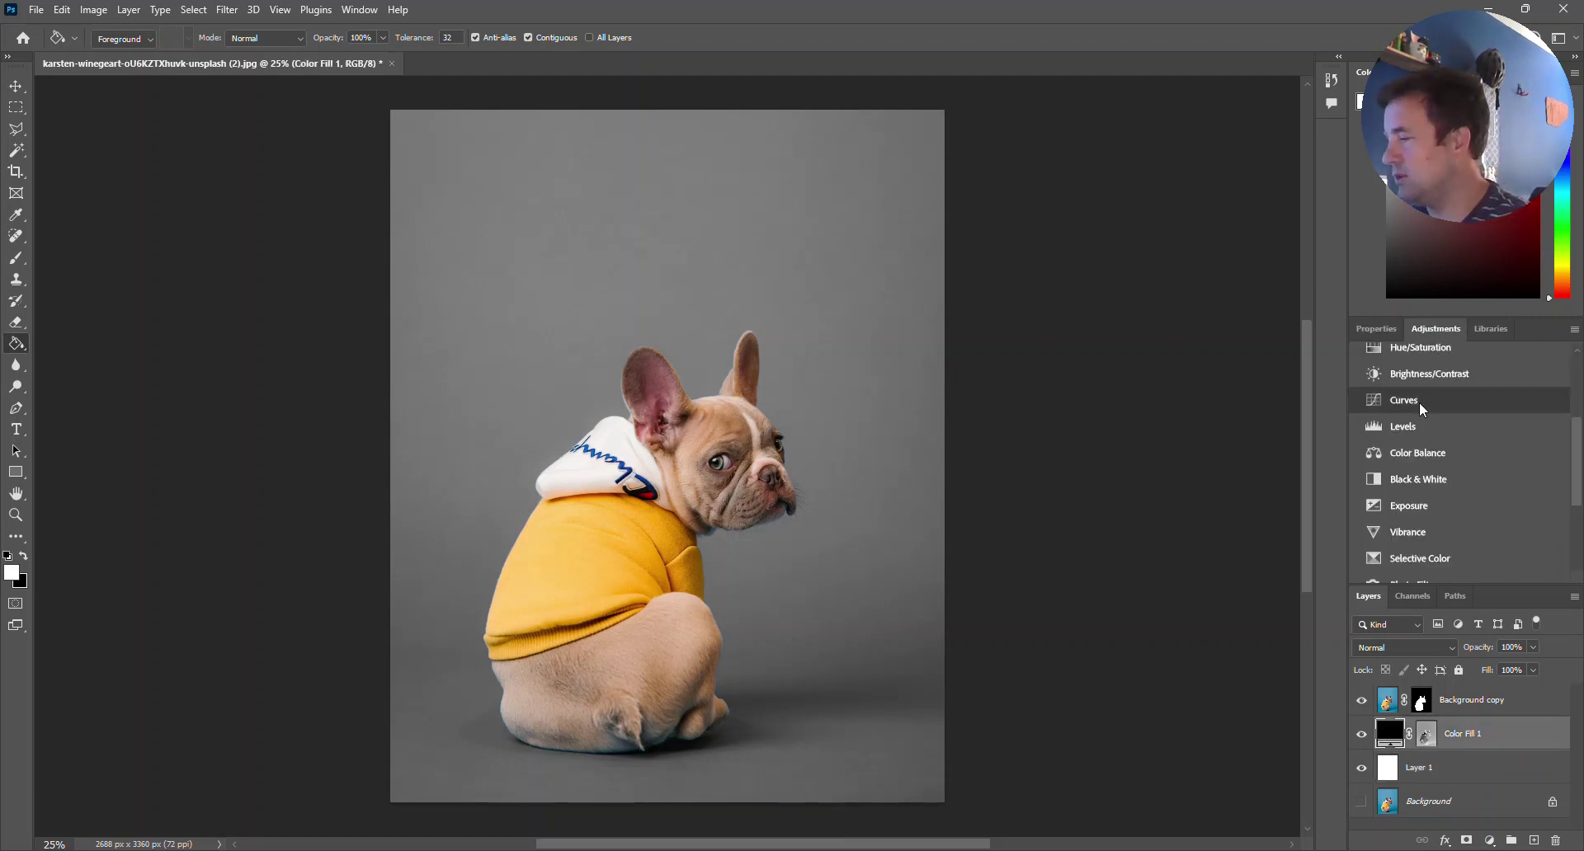
pyautogui.click(1419, 430)
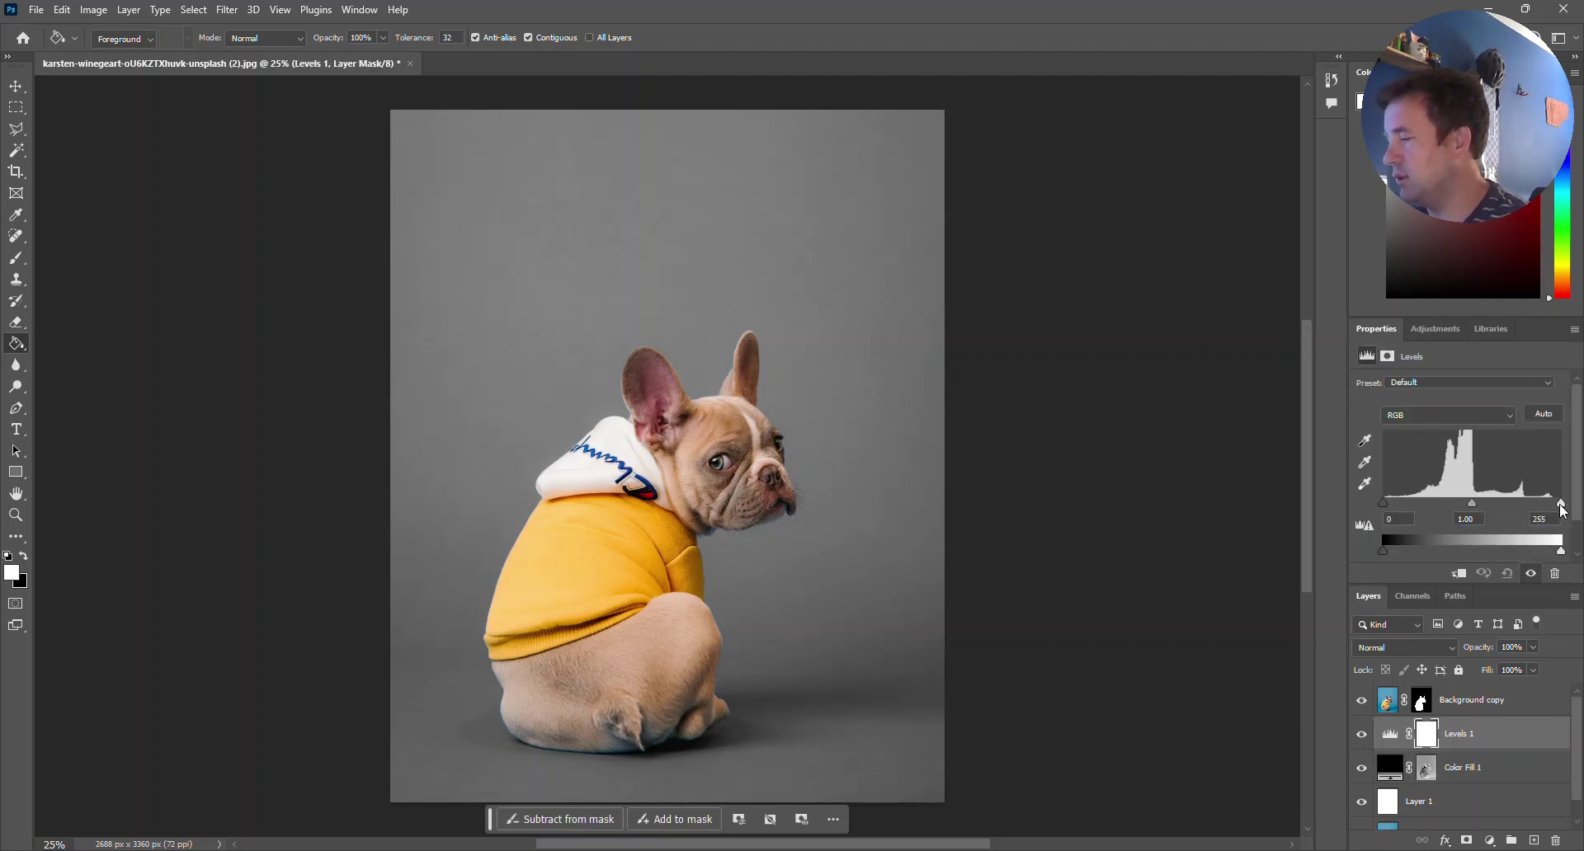
pyautogui.moveTo(1562, 505); pyautogui.dragTo(1530, 509)
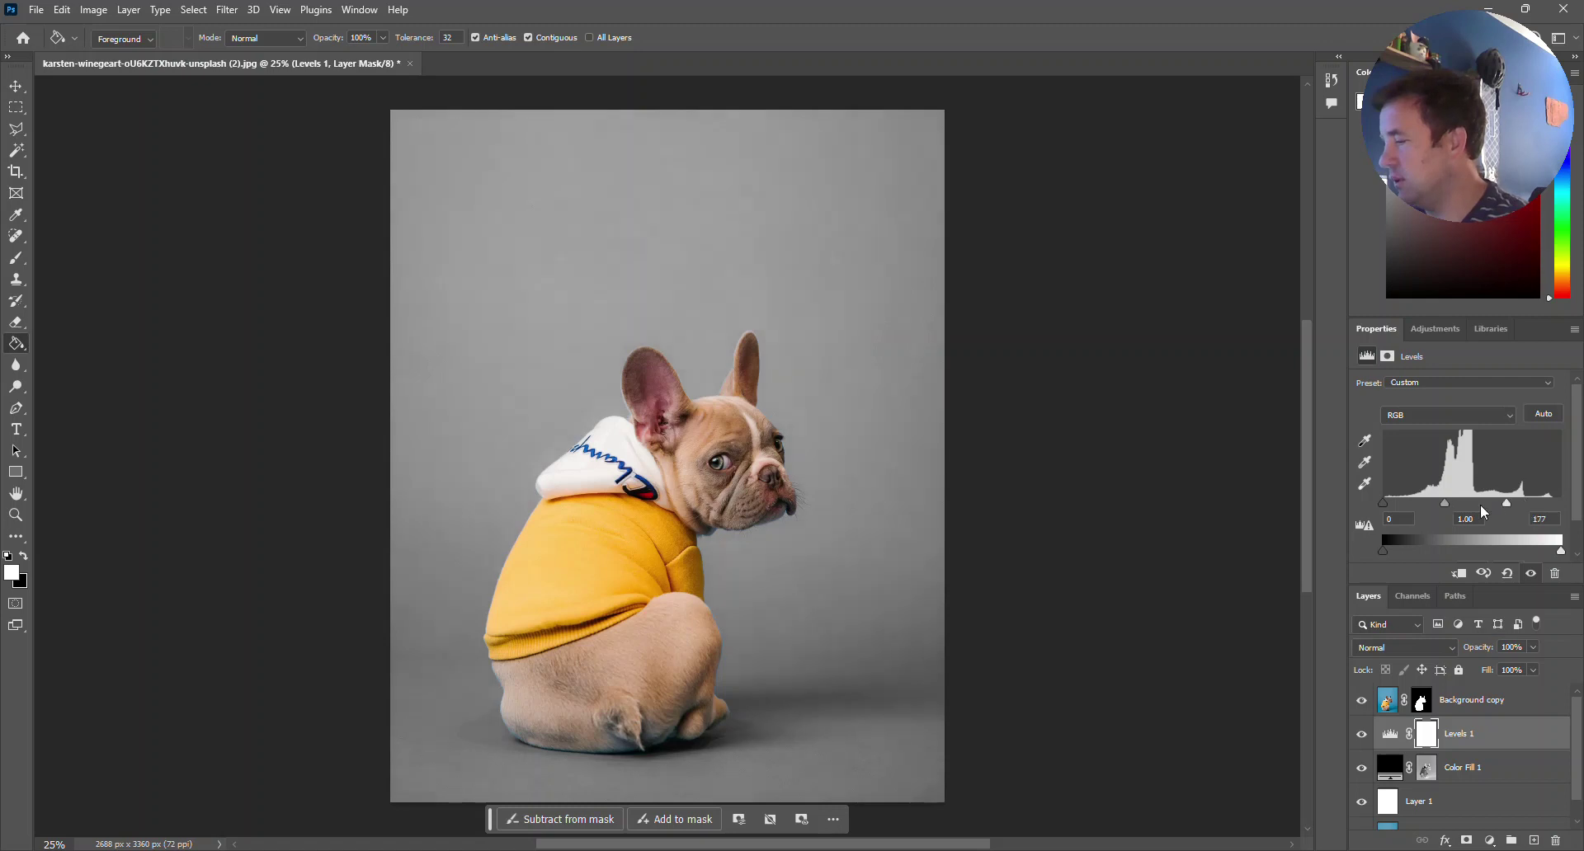
pyautogui.moveTo(1484, 512); pyautogui.dragTo(1448, 512)
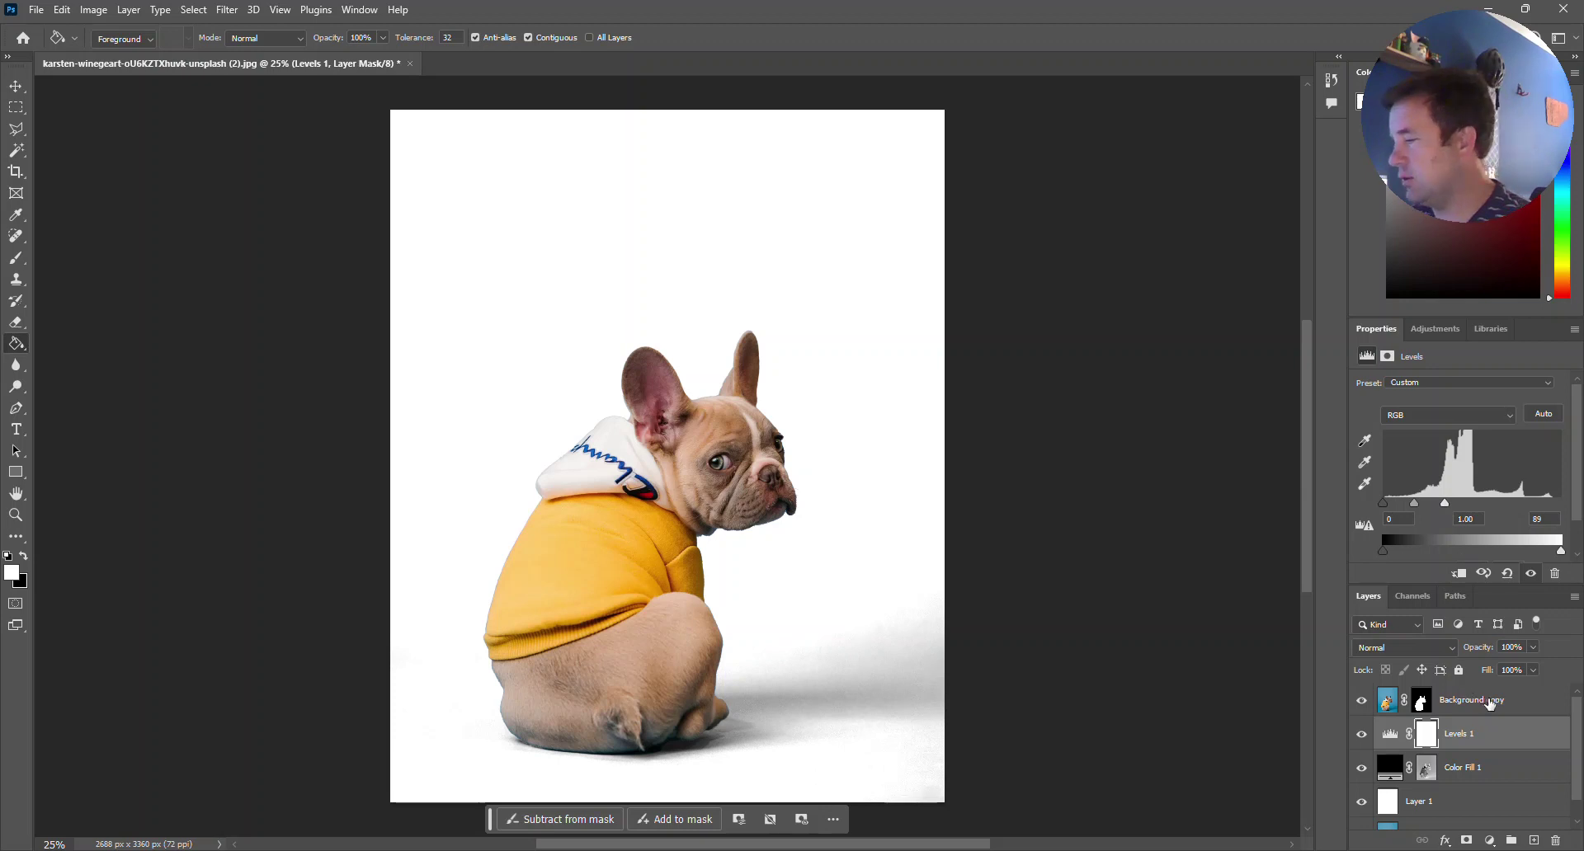
pyautogui.click(1490, 702)
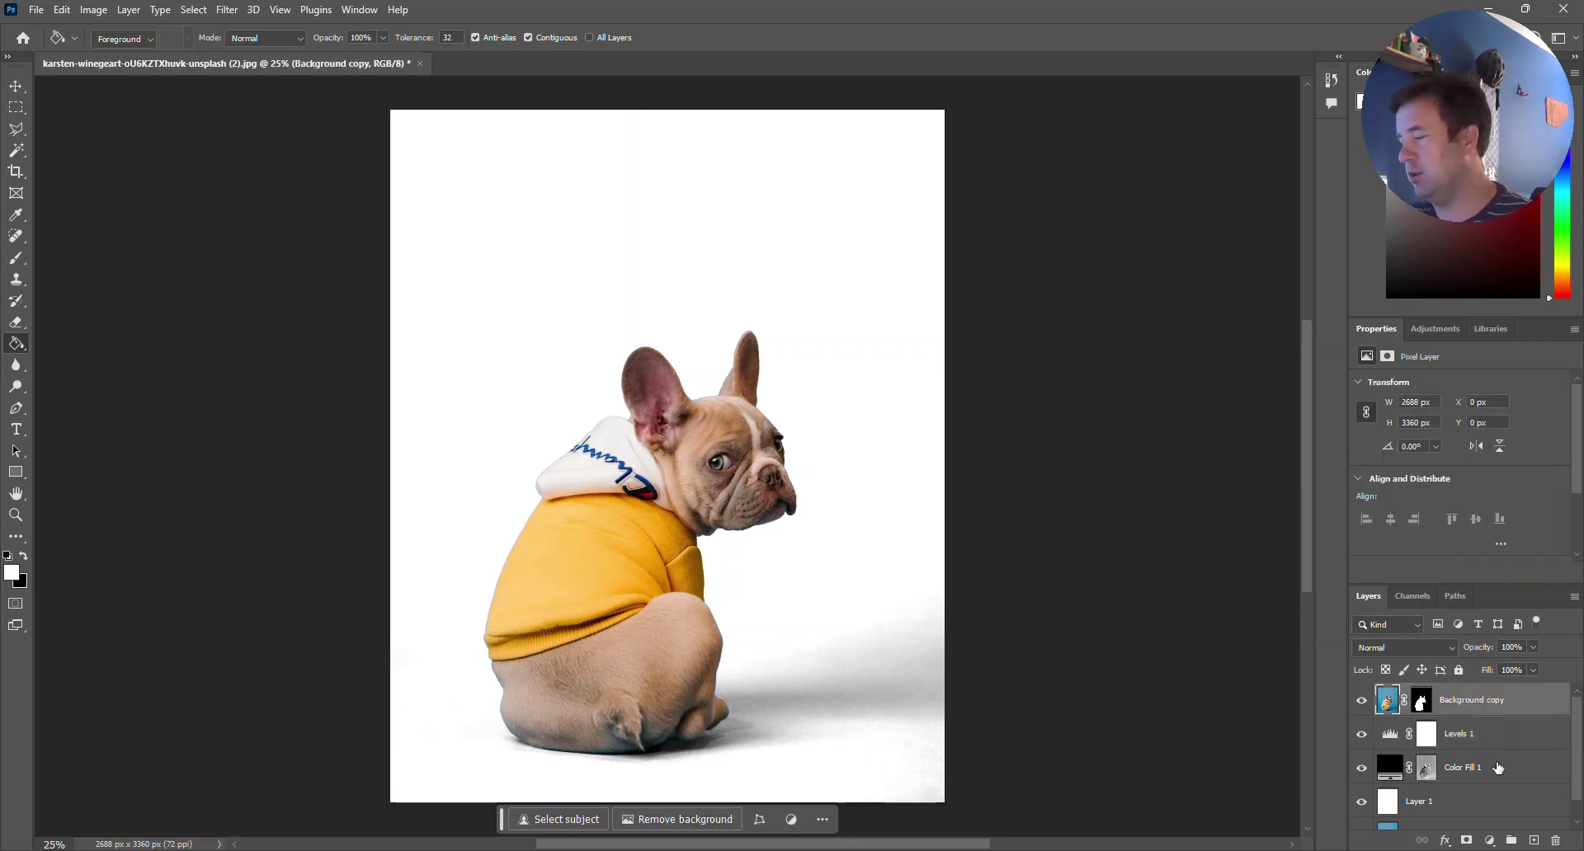
# Merge Background copy, Levels 1 and Color Fill 1 into one layer, undoing and redoing the merge
pyautogui.keyDown('shift'); pyautogui.click(1497, 766); pyautogui.keyUp('shift')
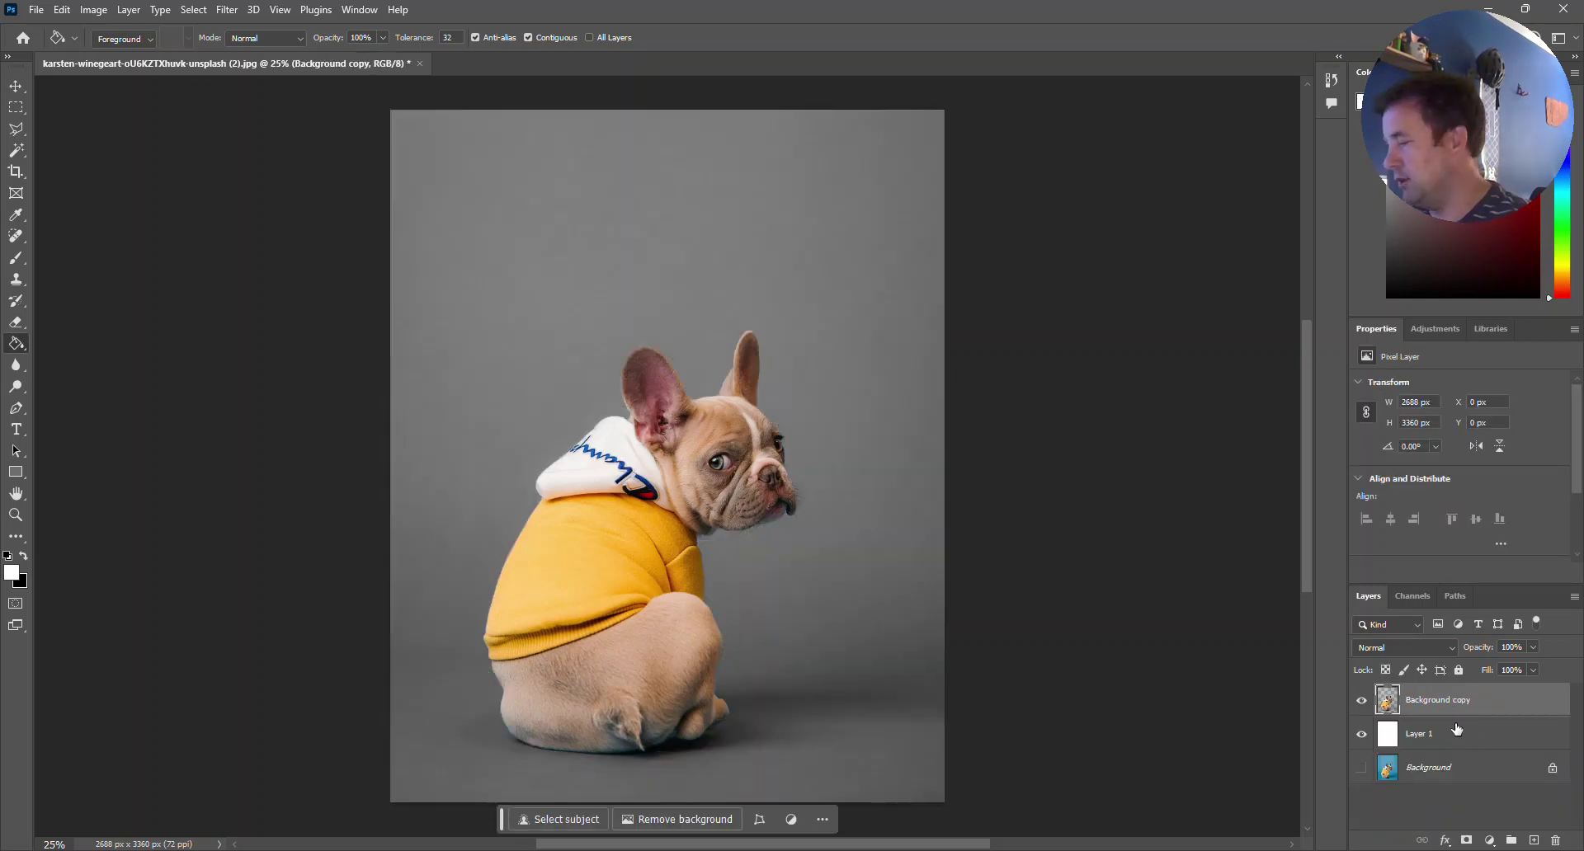
pyautogui.hotkey('ctrl', 'shift', 'z')
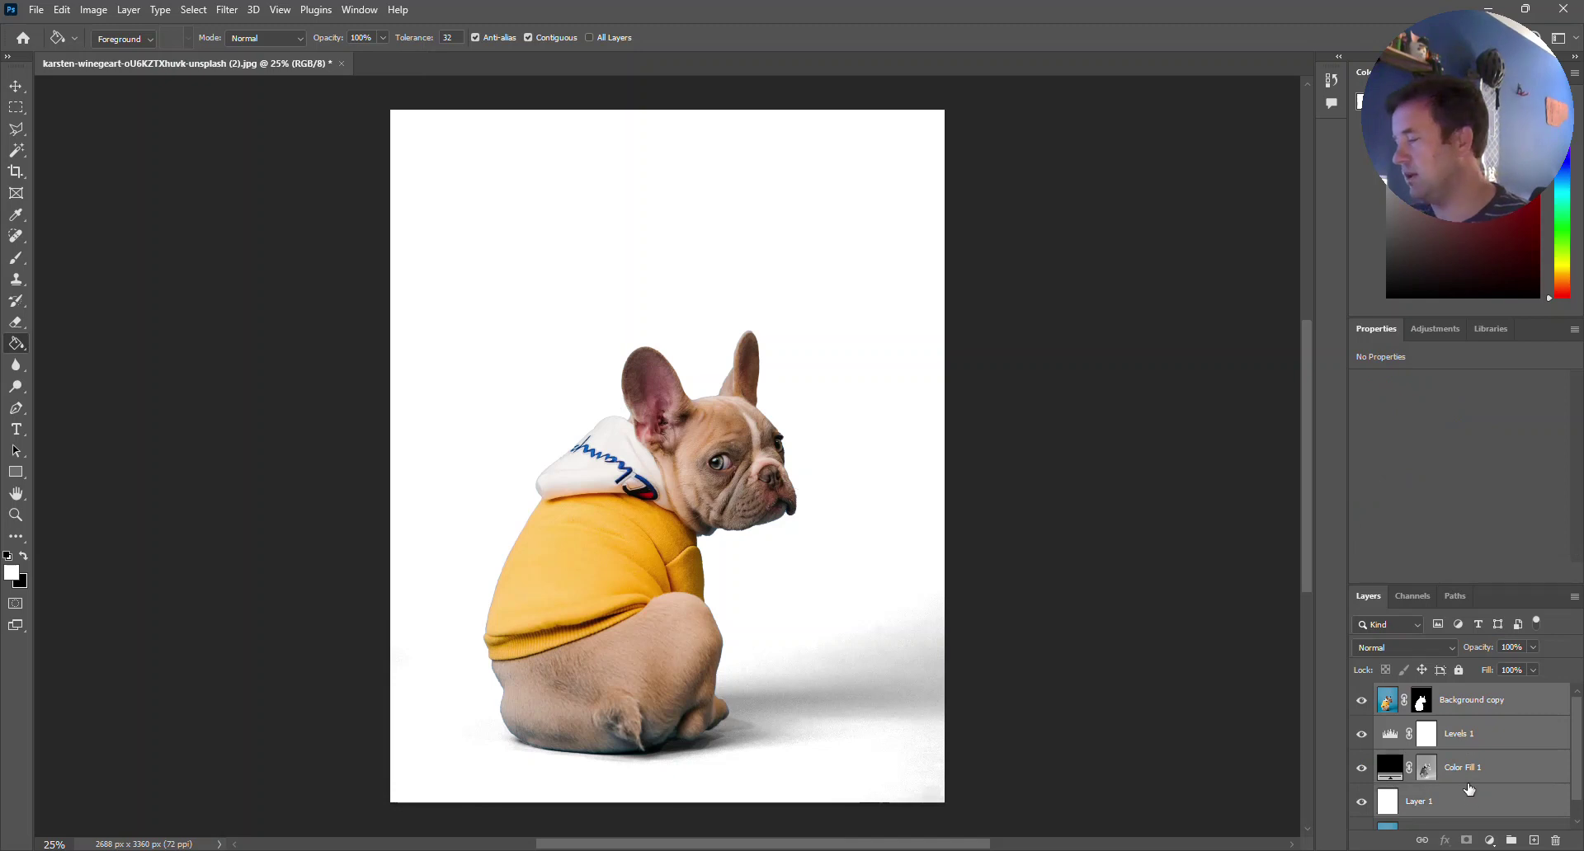
pyautogui.hotkey('ctrl', 'z')
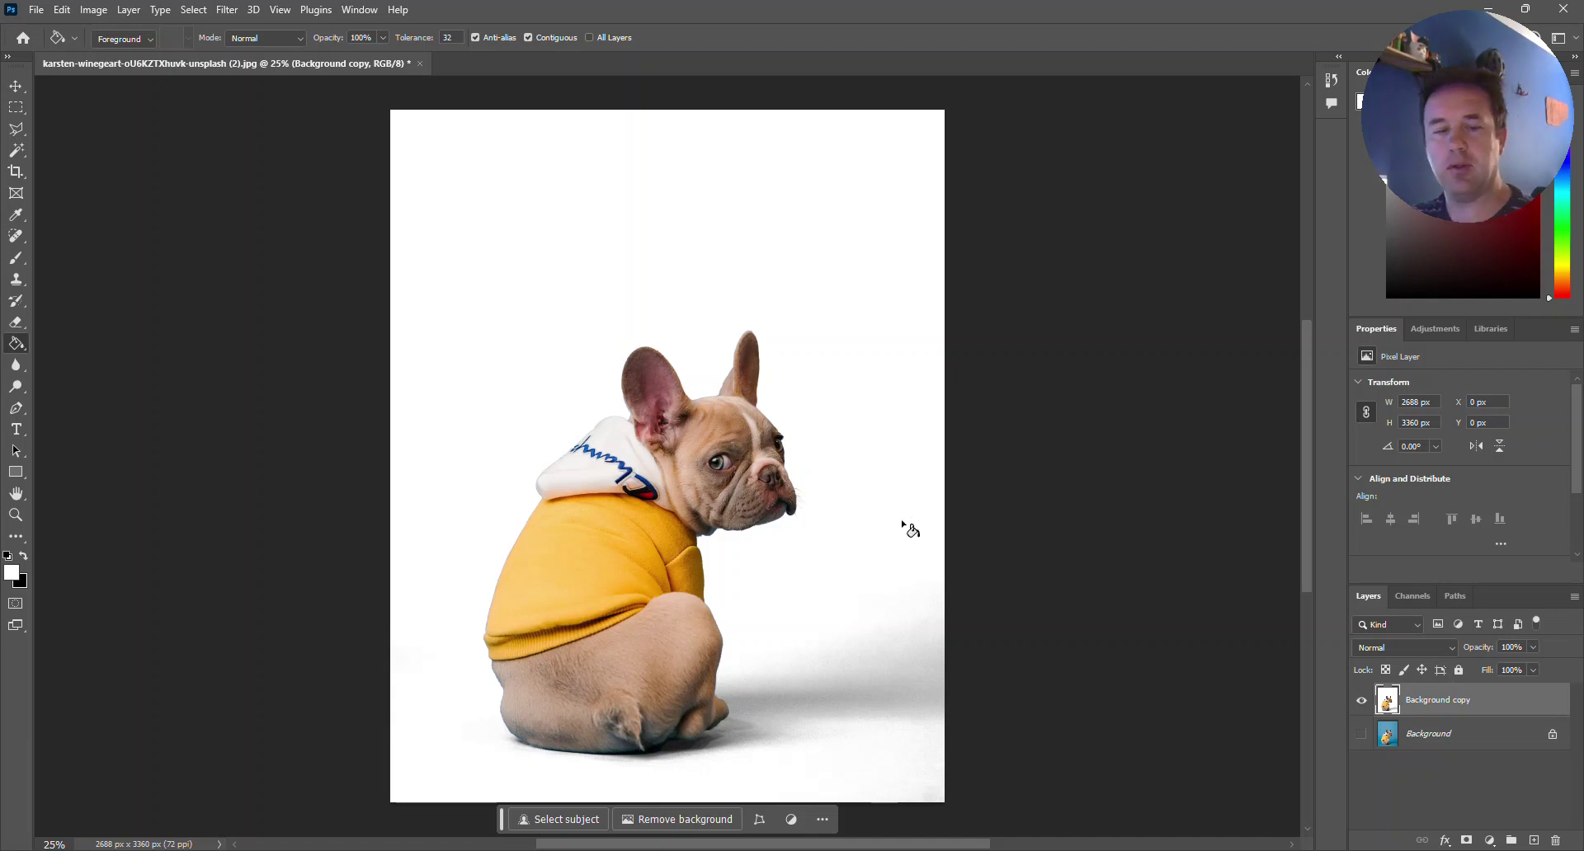
# Select and delete the white backdrop pixels from the merged dog layer
pyautogui.click(902, 527)
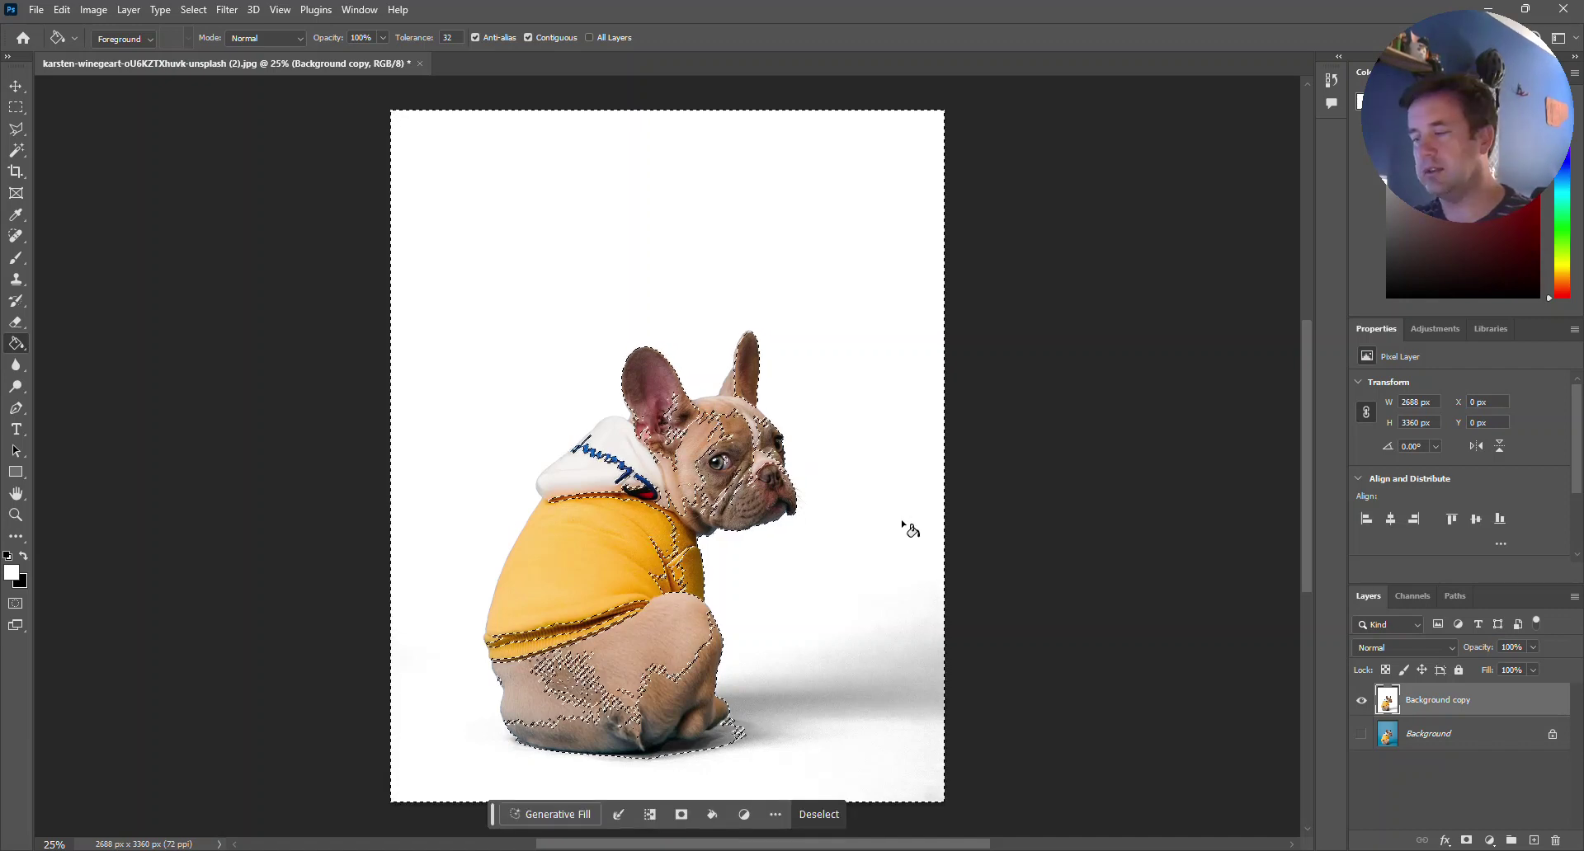
pyautogui.press('Delete')
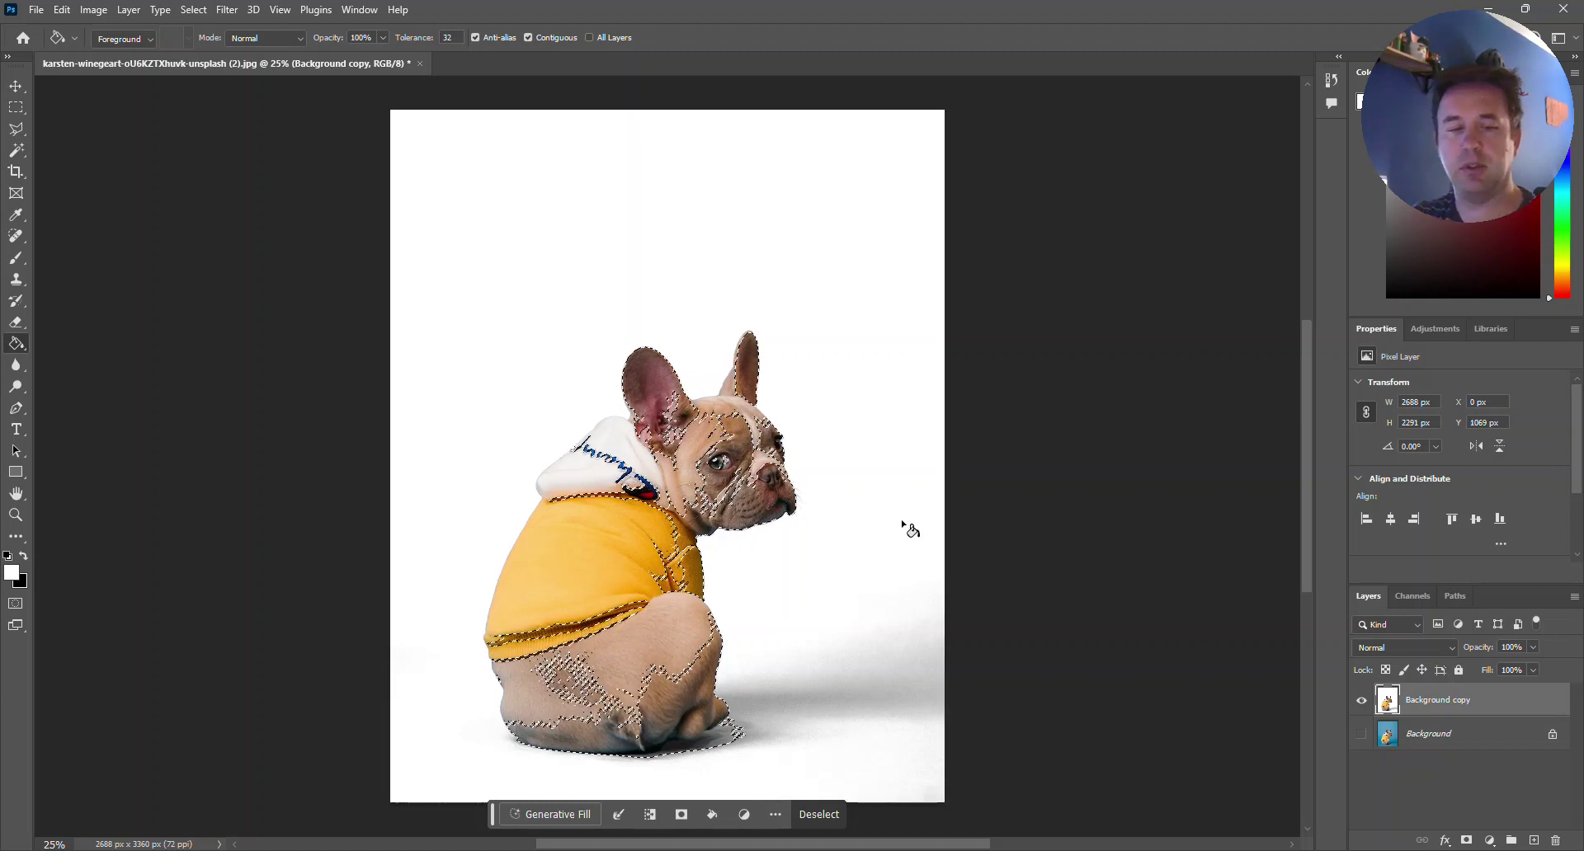
pyautogui.click(128, 10)
pyautogui.moveTo(186, 214)
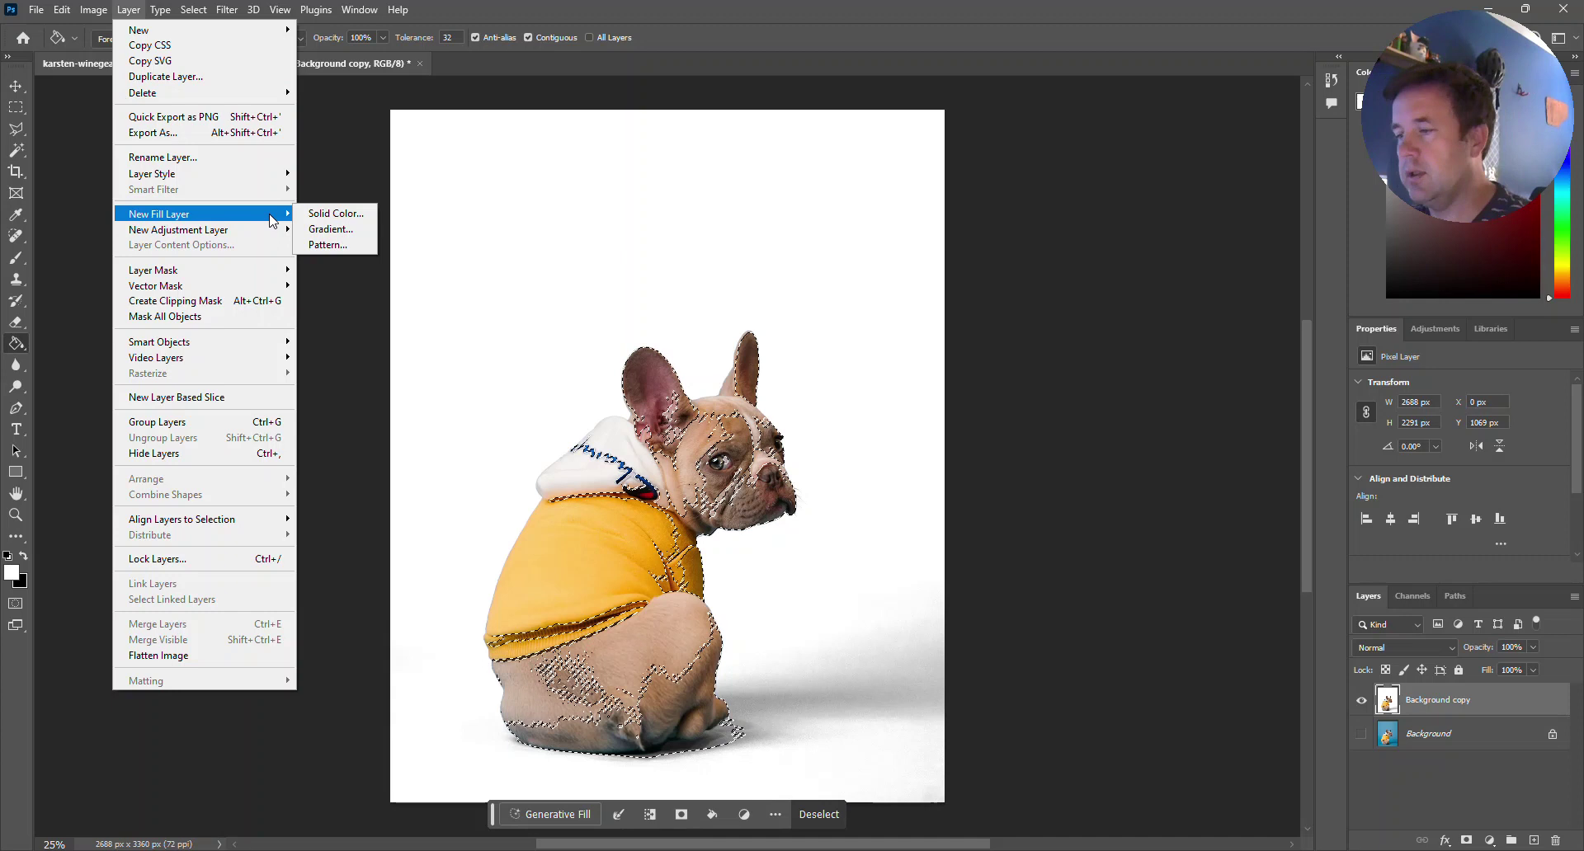
pyautogui.click(330, 213)
# Create a black (000000) Color Fill 1 layer and duplicate the original Background photo
pyautogui.click(945, 228)
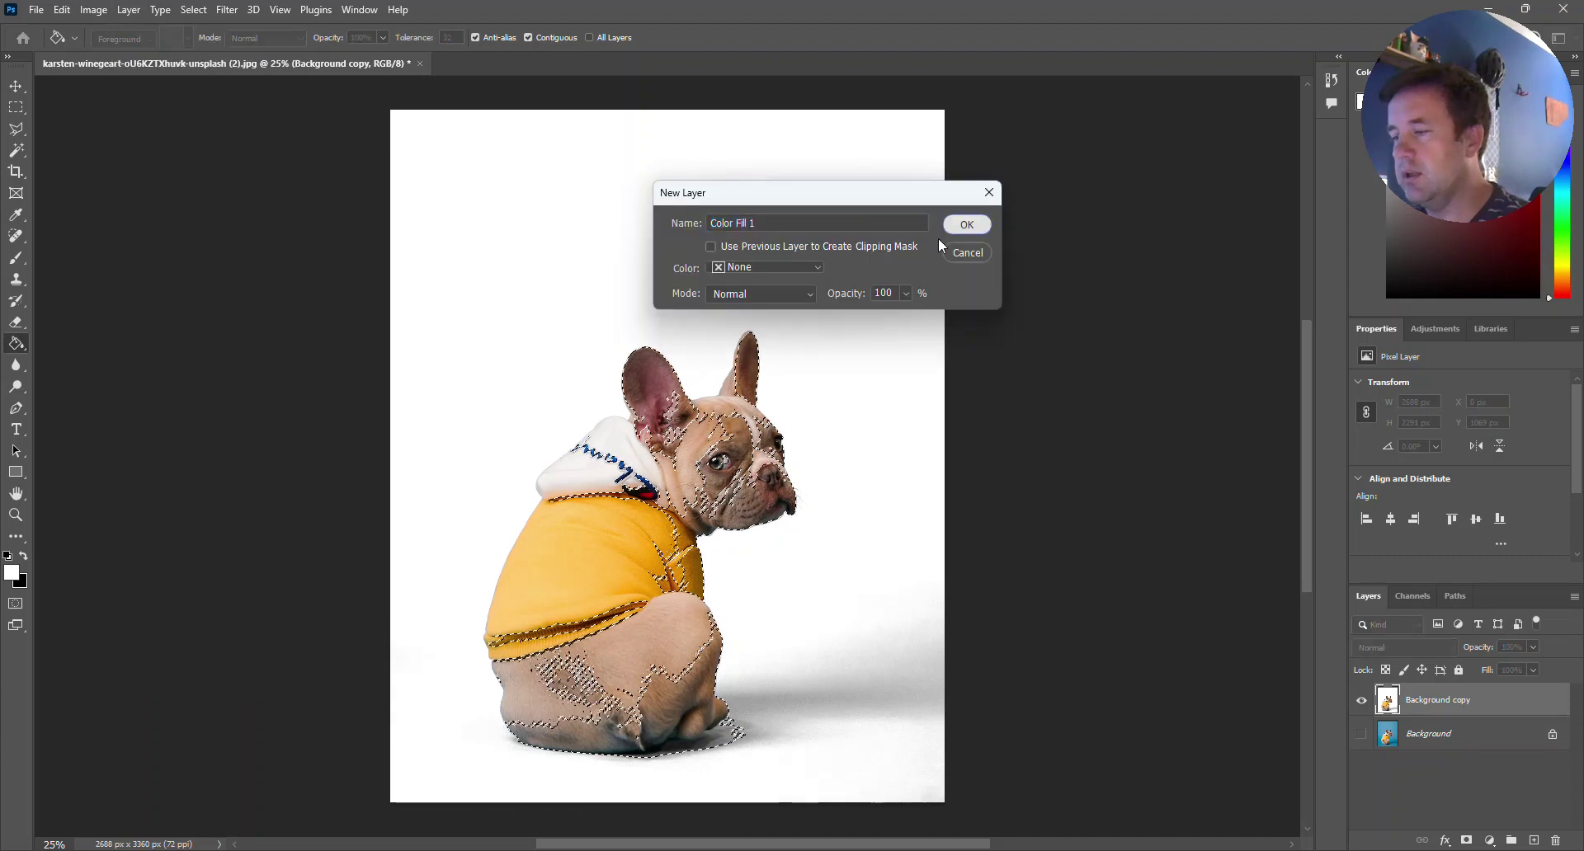
pyautogui.click(965, 224)
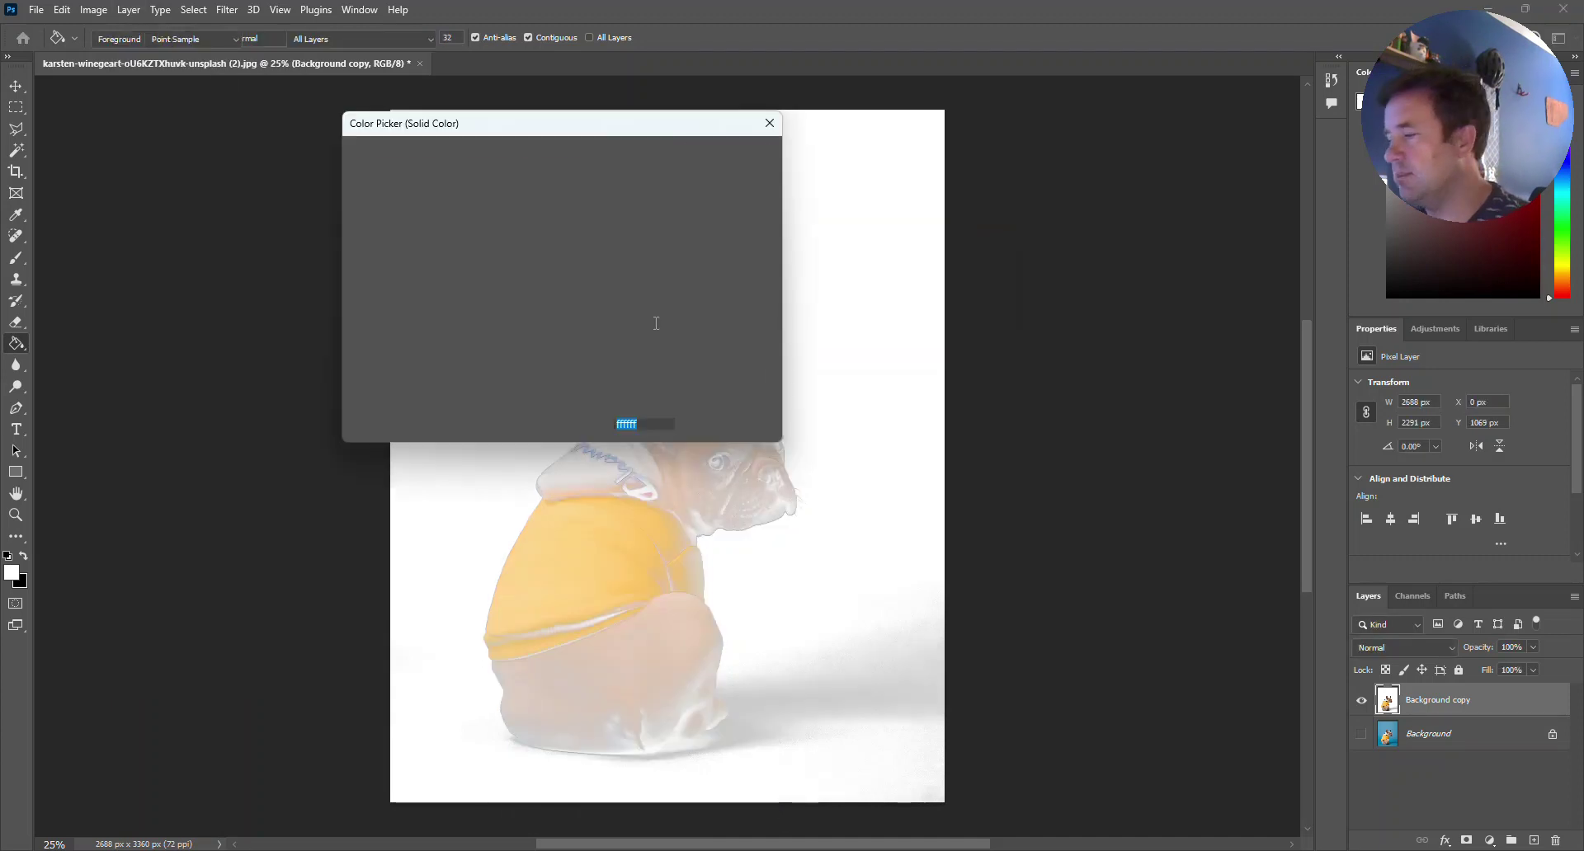
pyautogui.write('000000')
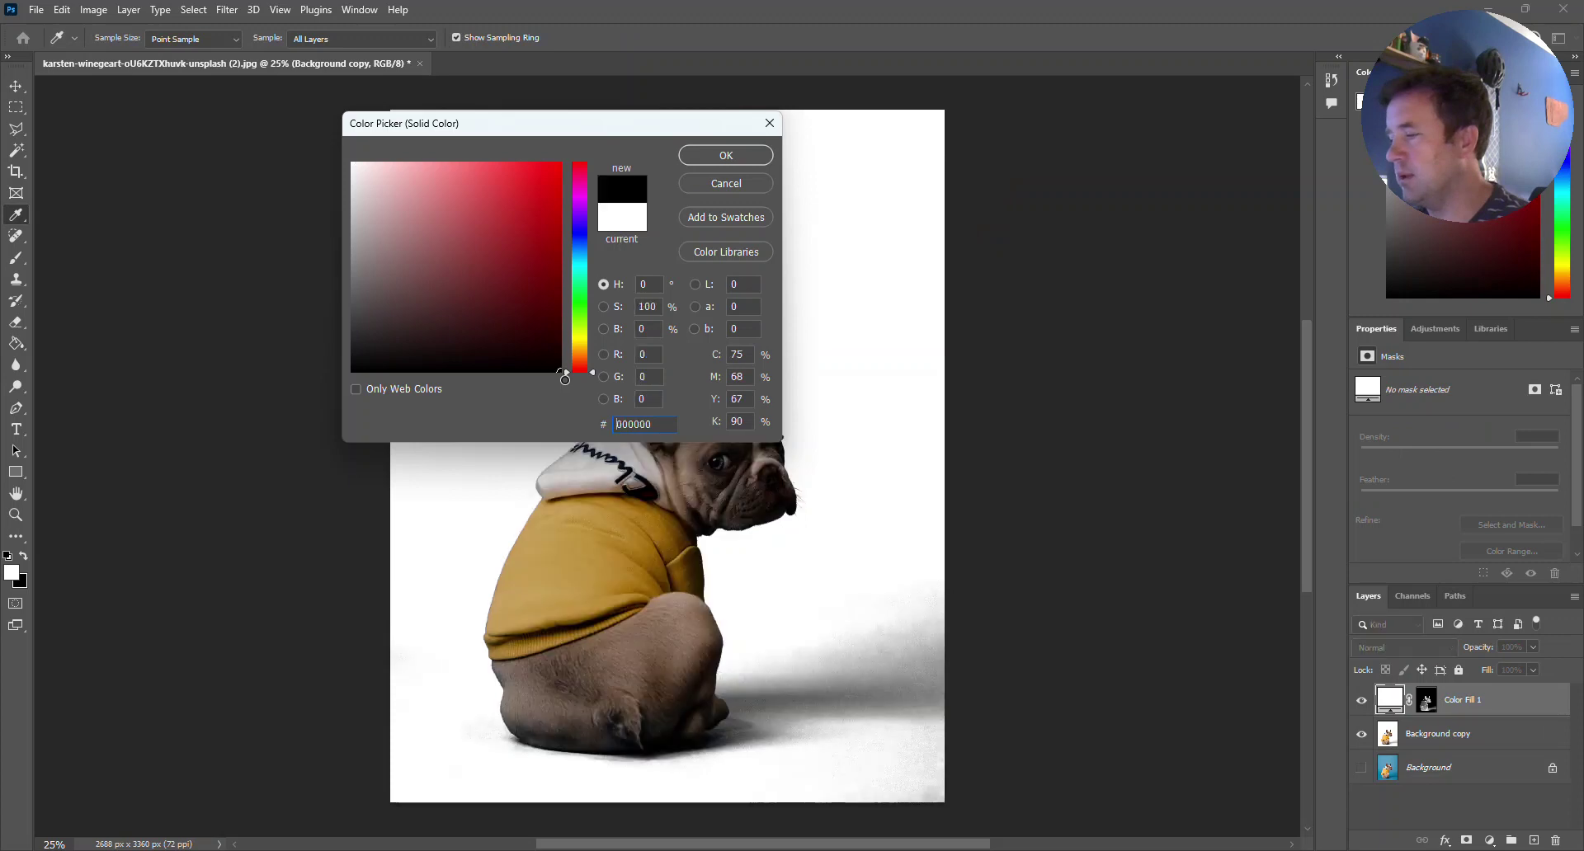
pyautogui.click(764, 160)
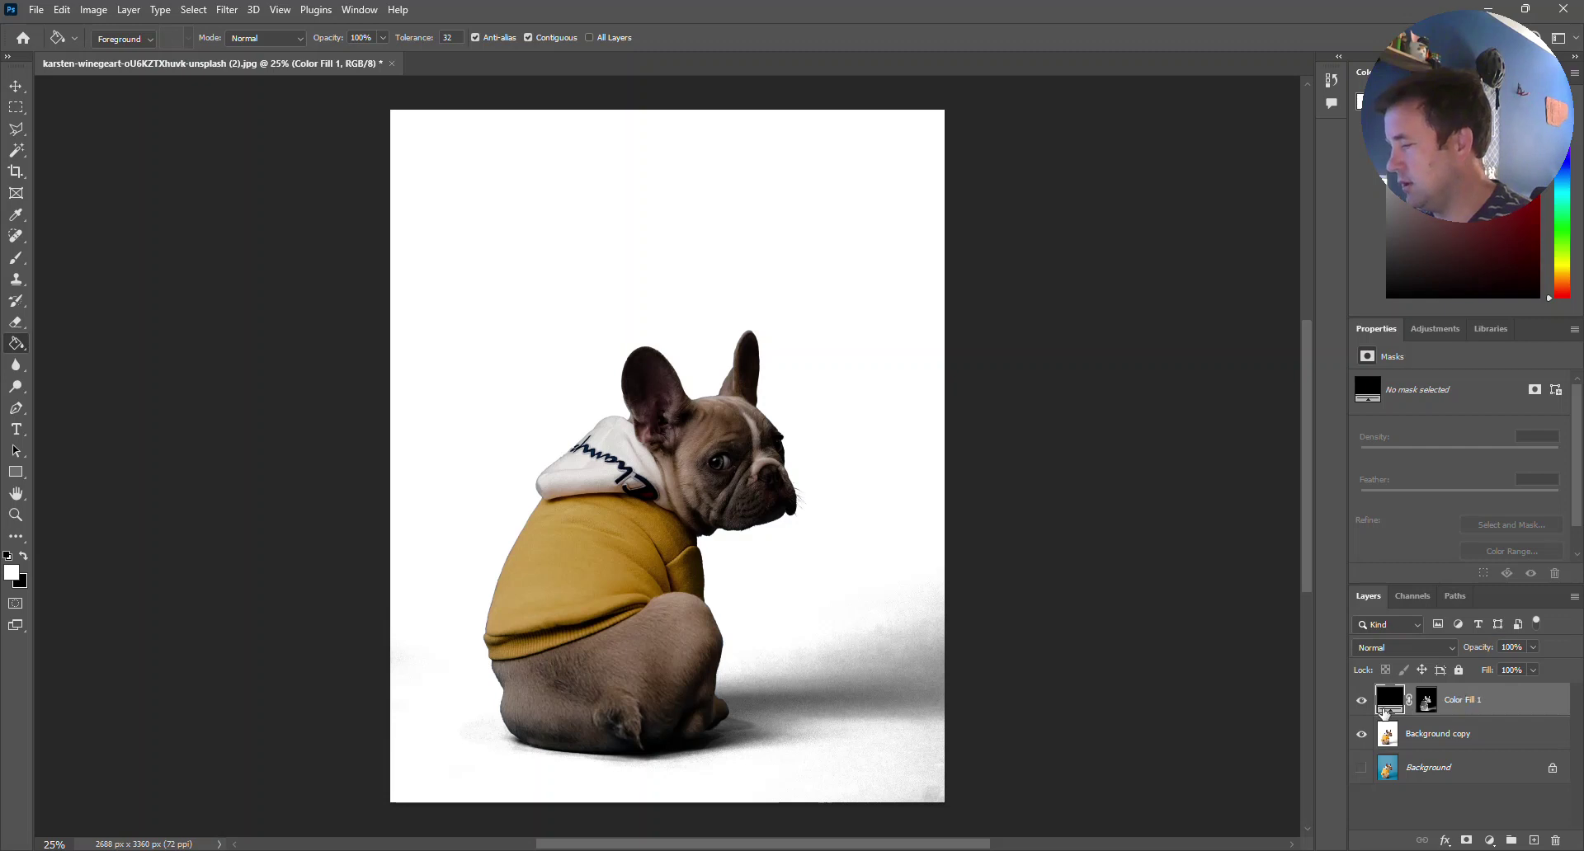
pyautogui.moveTo(1431, 767)
pyautogui.mouseDown()
pyautogui.moveTo(1534, 840)
pyautogui.moveTo(1452, 680)
pyautogui.moveTo(1449, 698)
pyautogui.mouseUp()
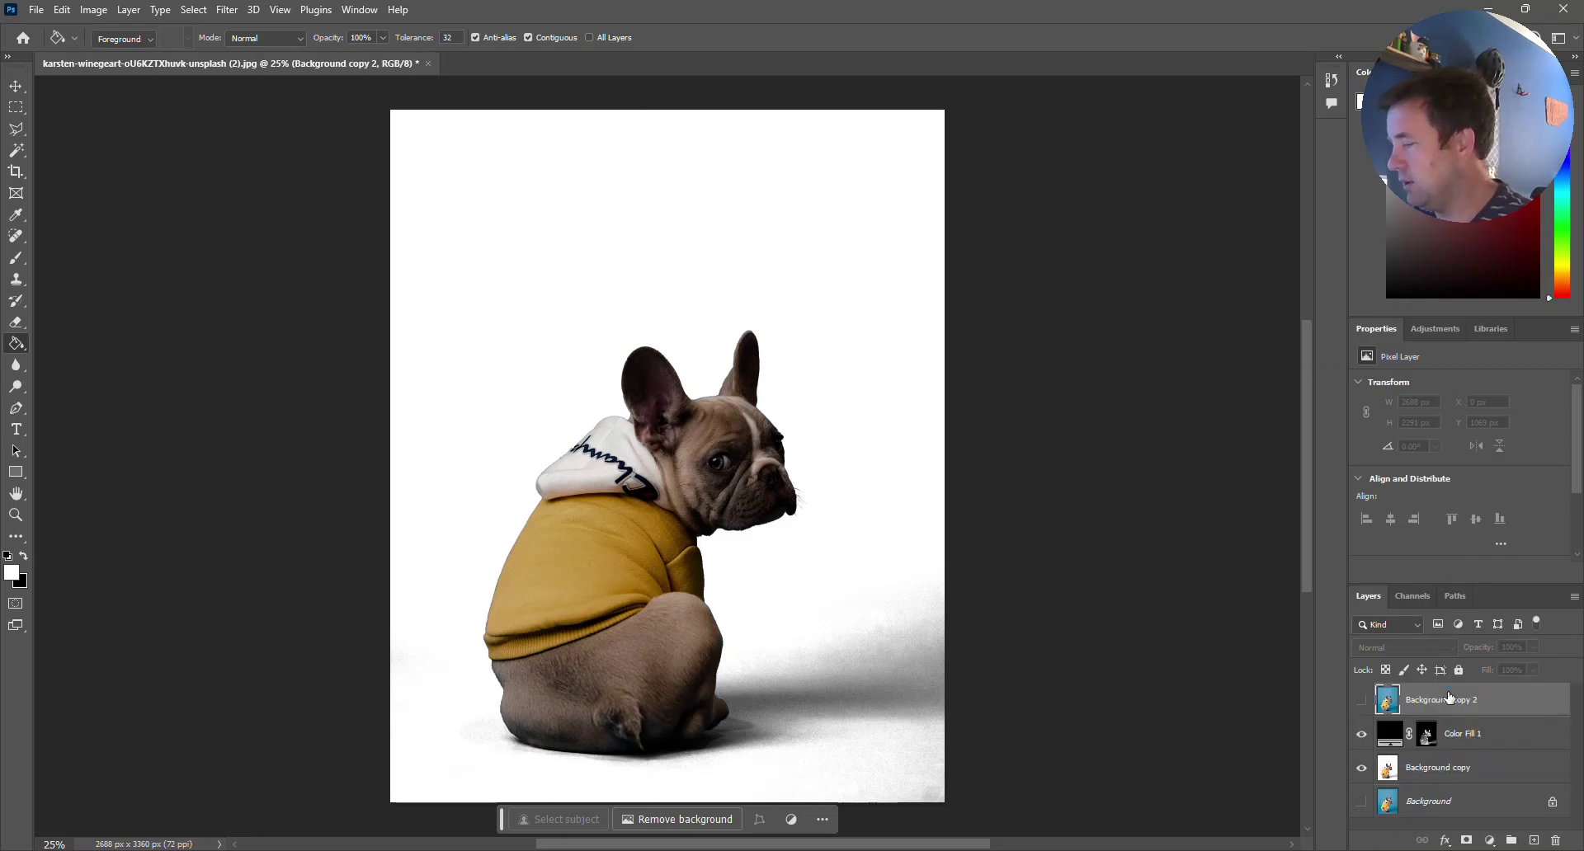
# Show Background copy 2, remove its blue backdrop, and hide the white-background dog layer
pyautogui.click(1361, 700)
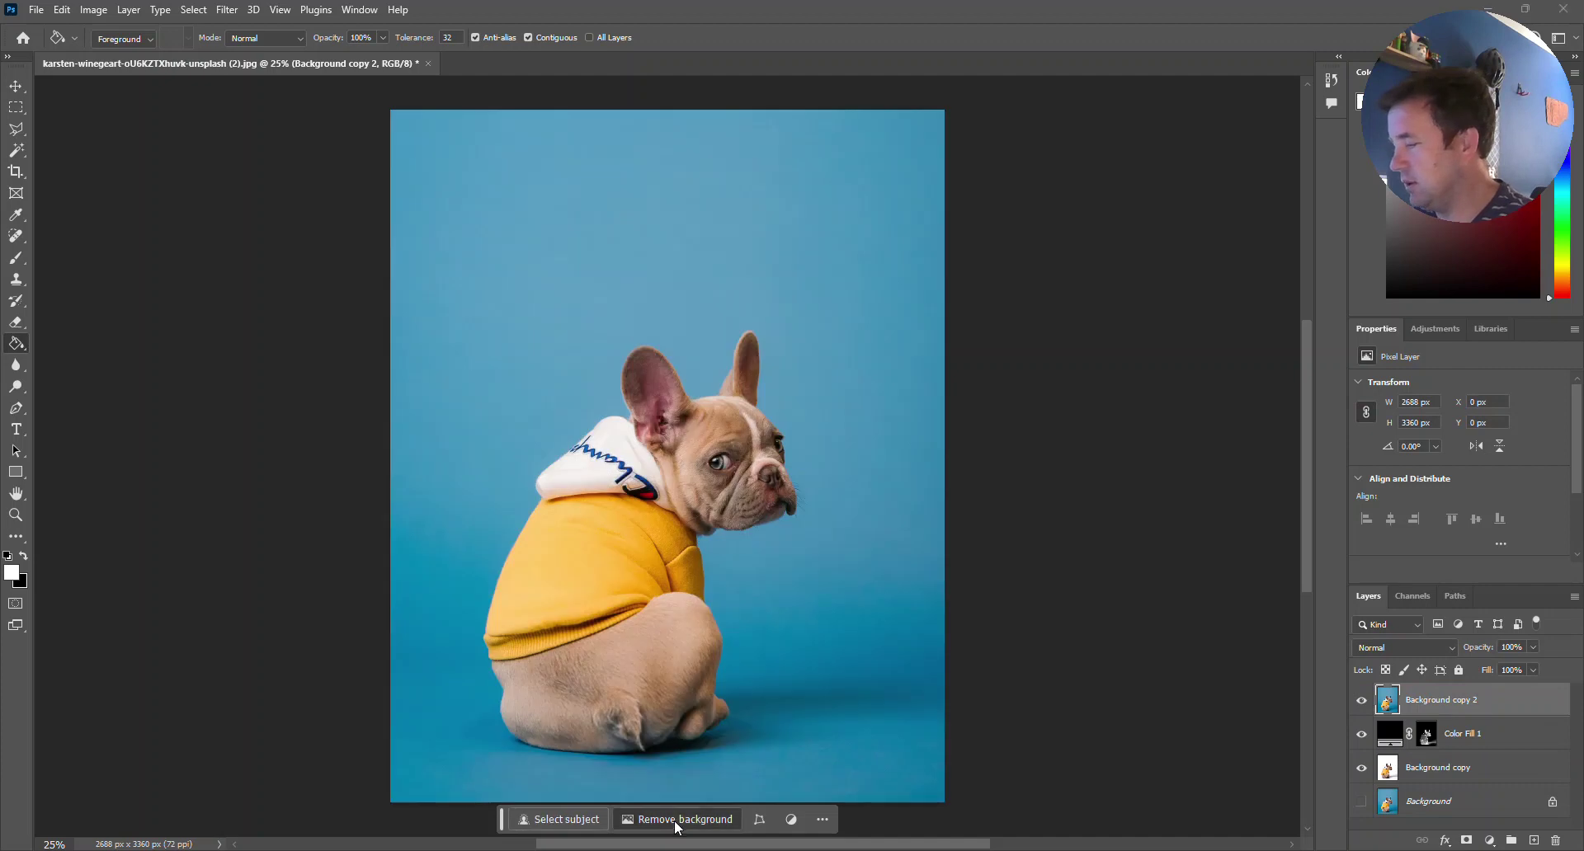
pyautogui.click(675, 820)
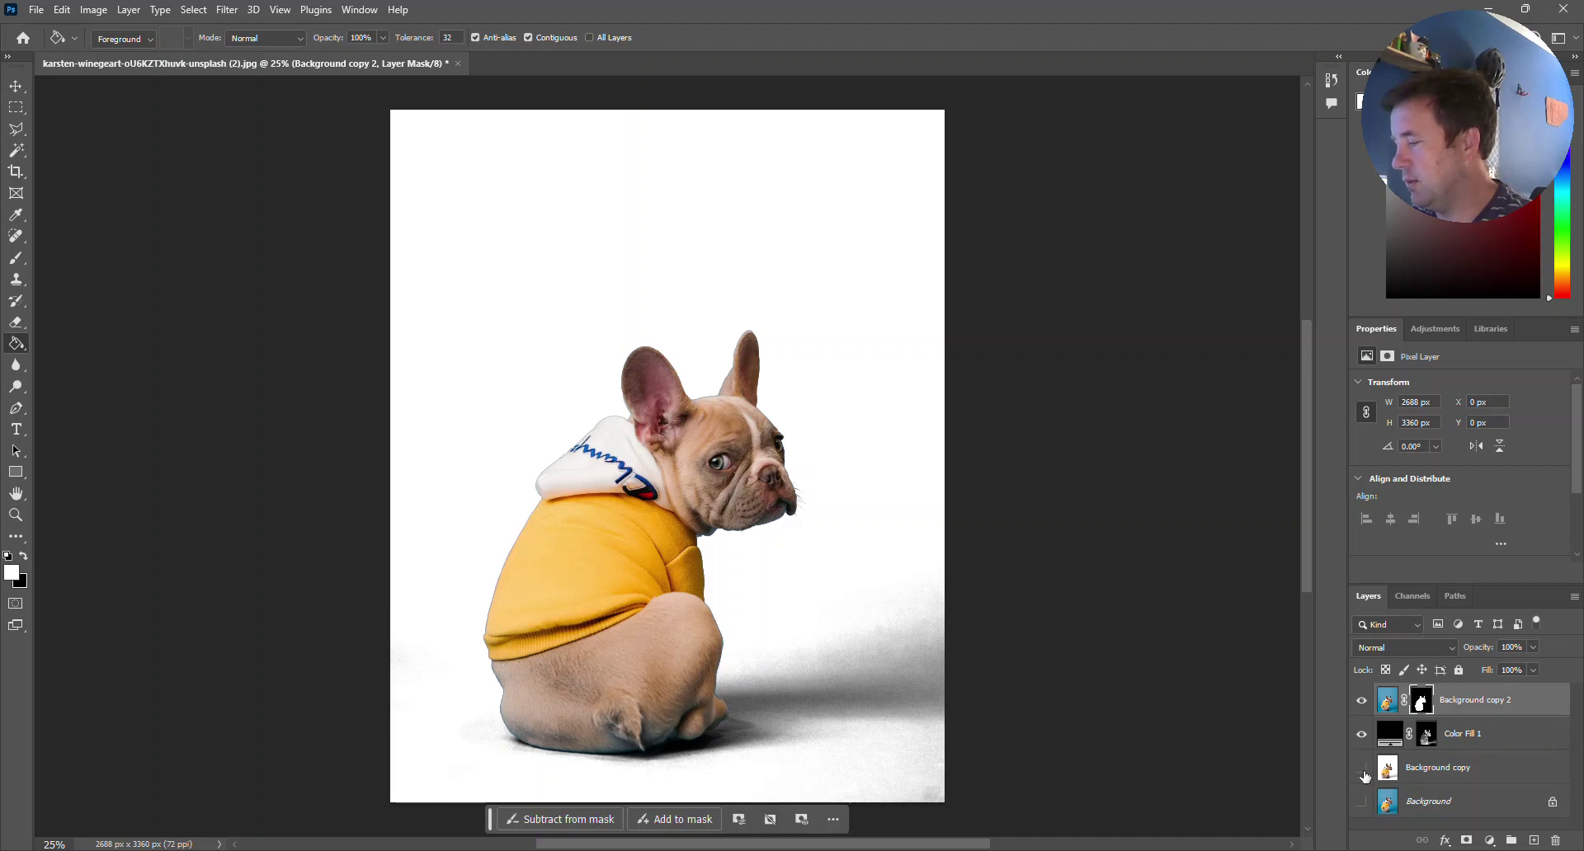
pyautogui.click(1362, 769)
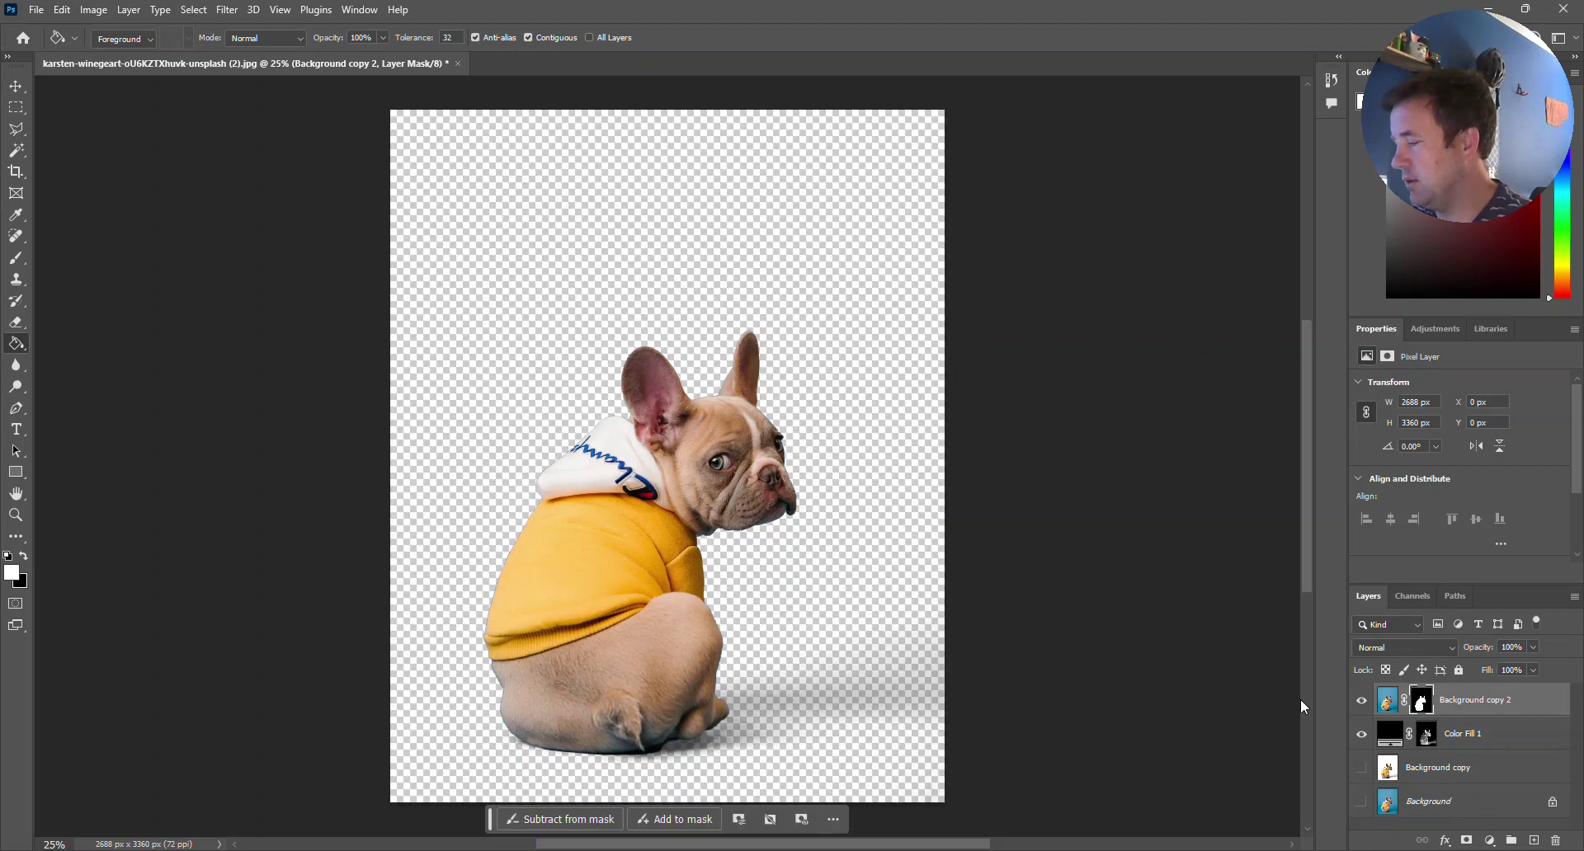
# Add a red Color Fill 2 solid-colour layer beneath the cut-out dog
pyautogui.click(1493, 774)
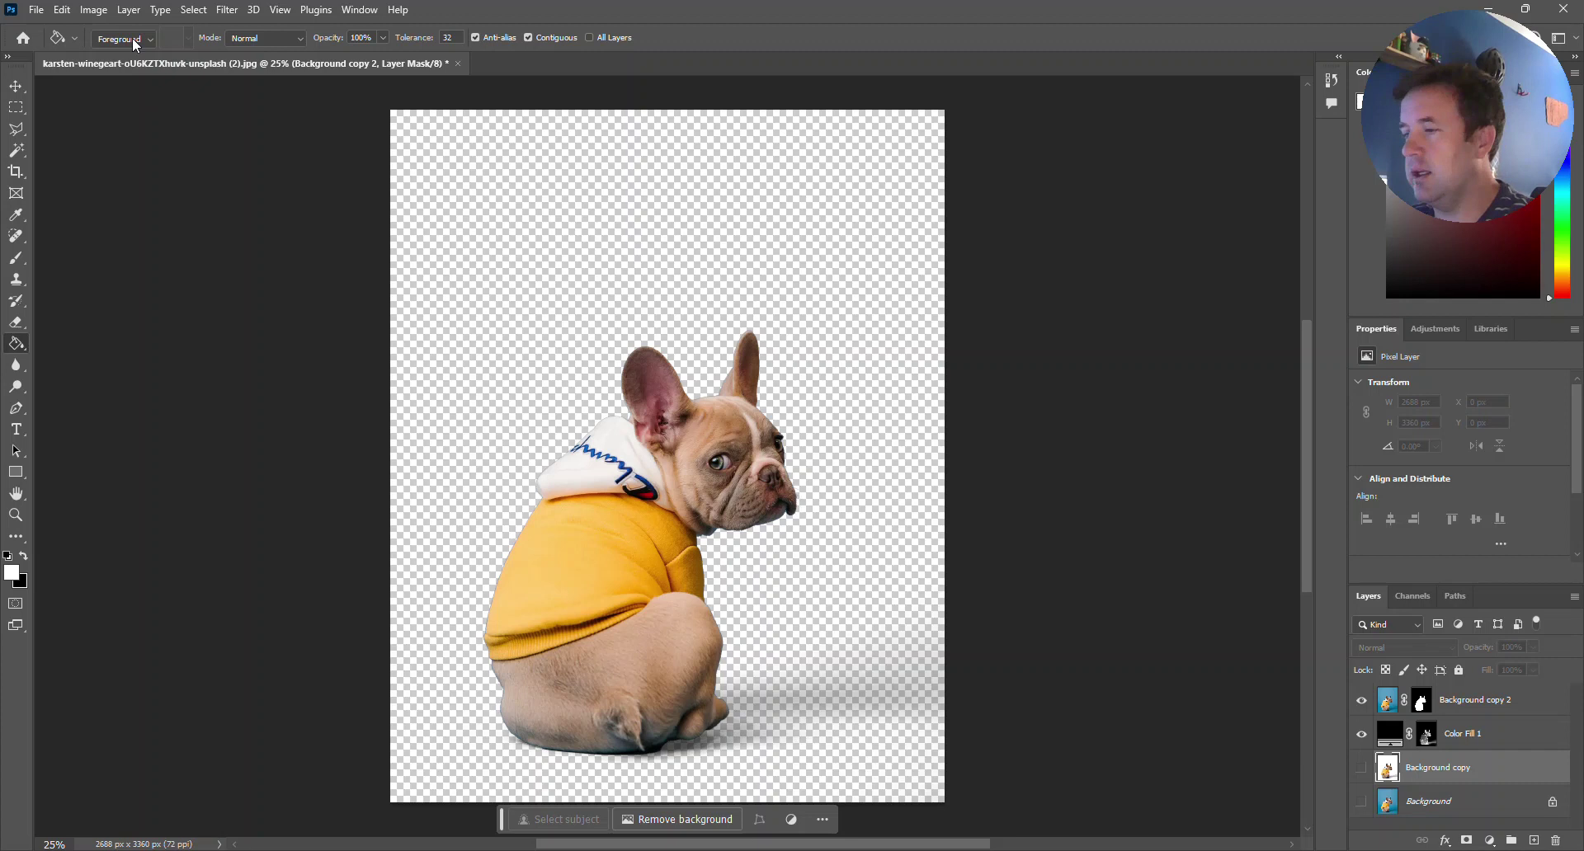
pyautogui.click(129, 10)
pyautogui.moveTo(173, 215)
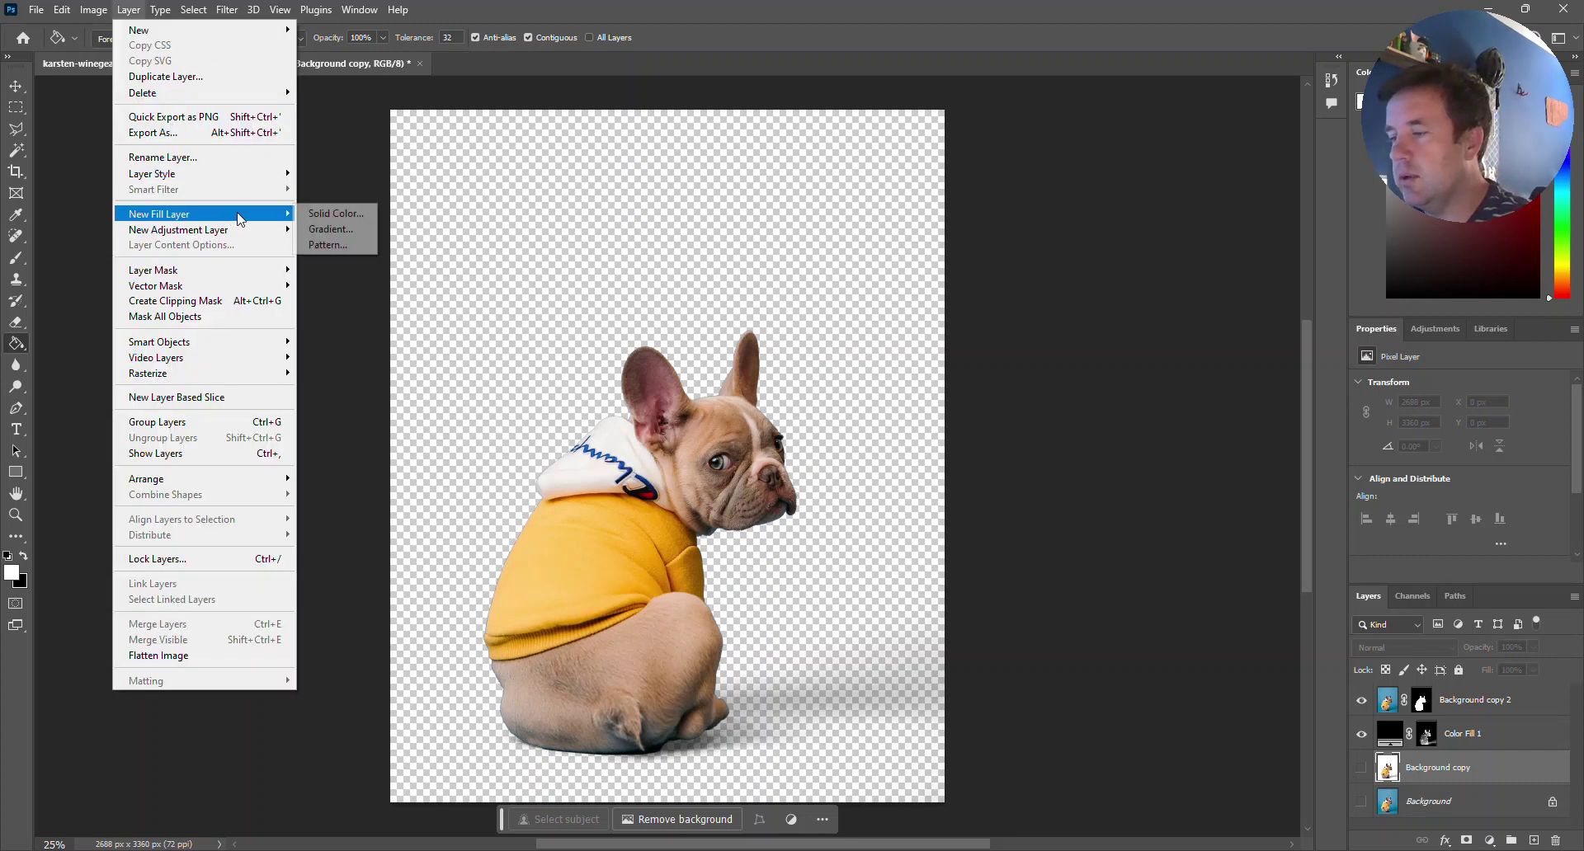
pyautogui.click(334, 212)
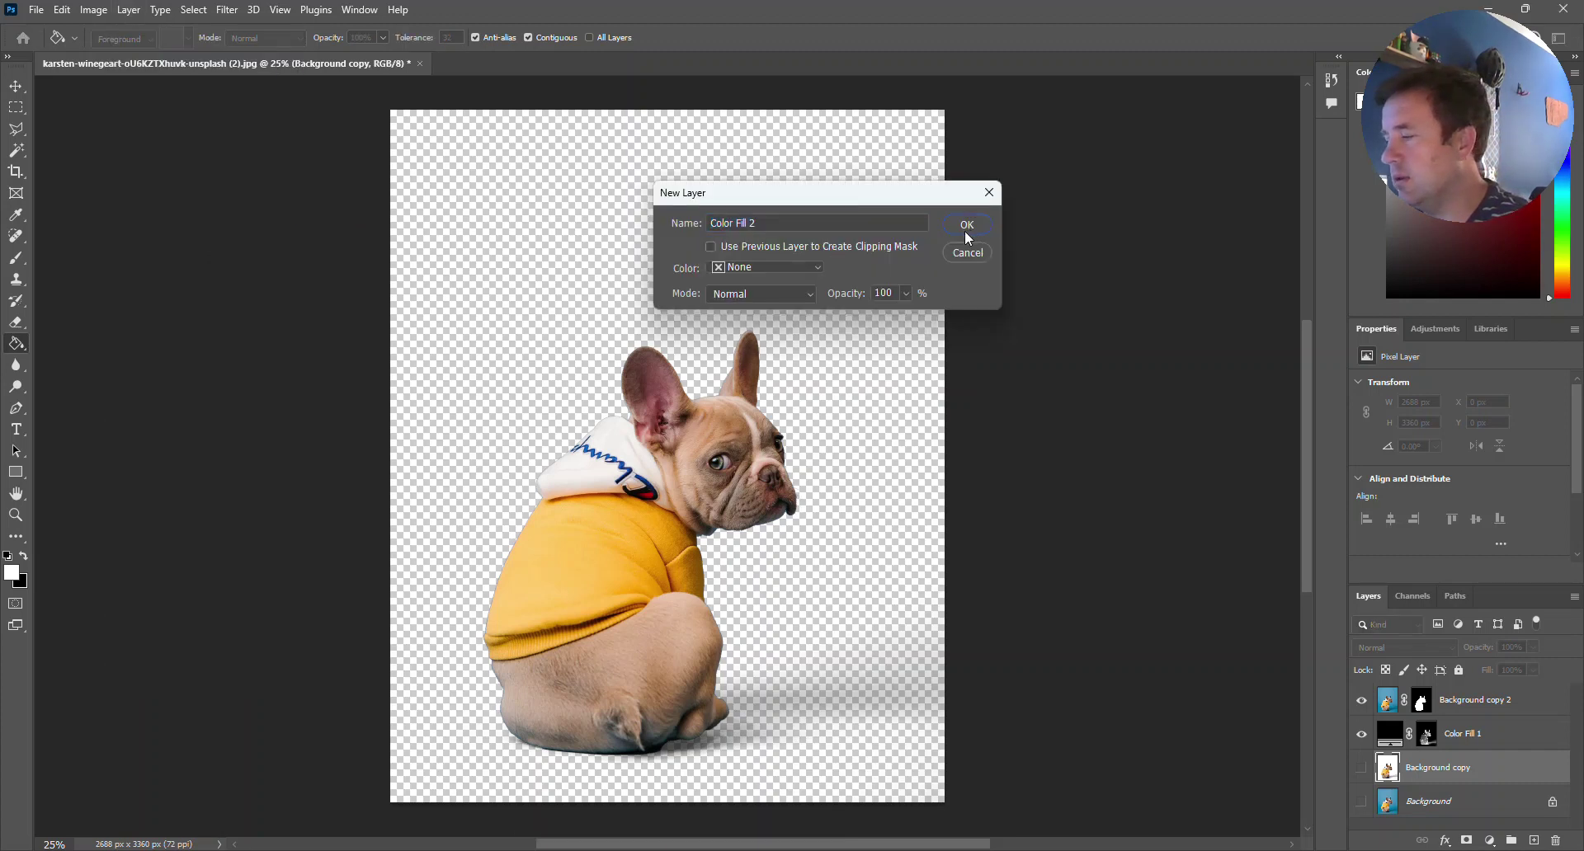
pyautogui.click(966, 235)
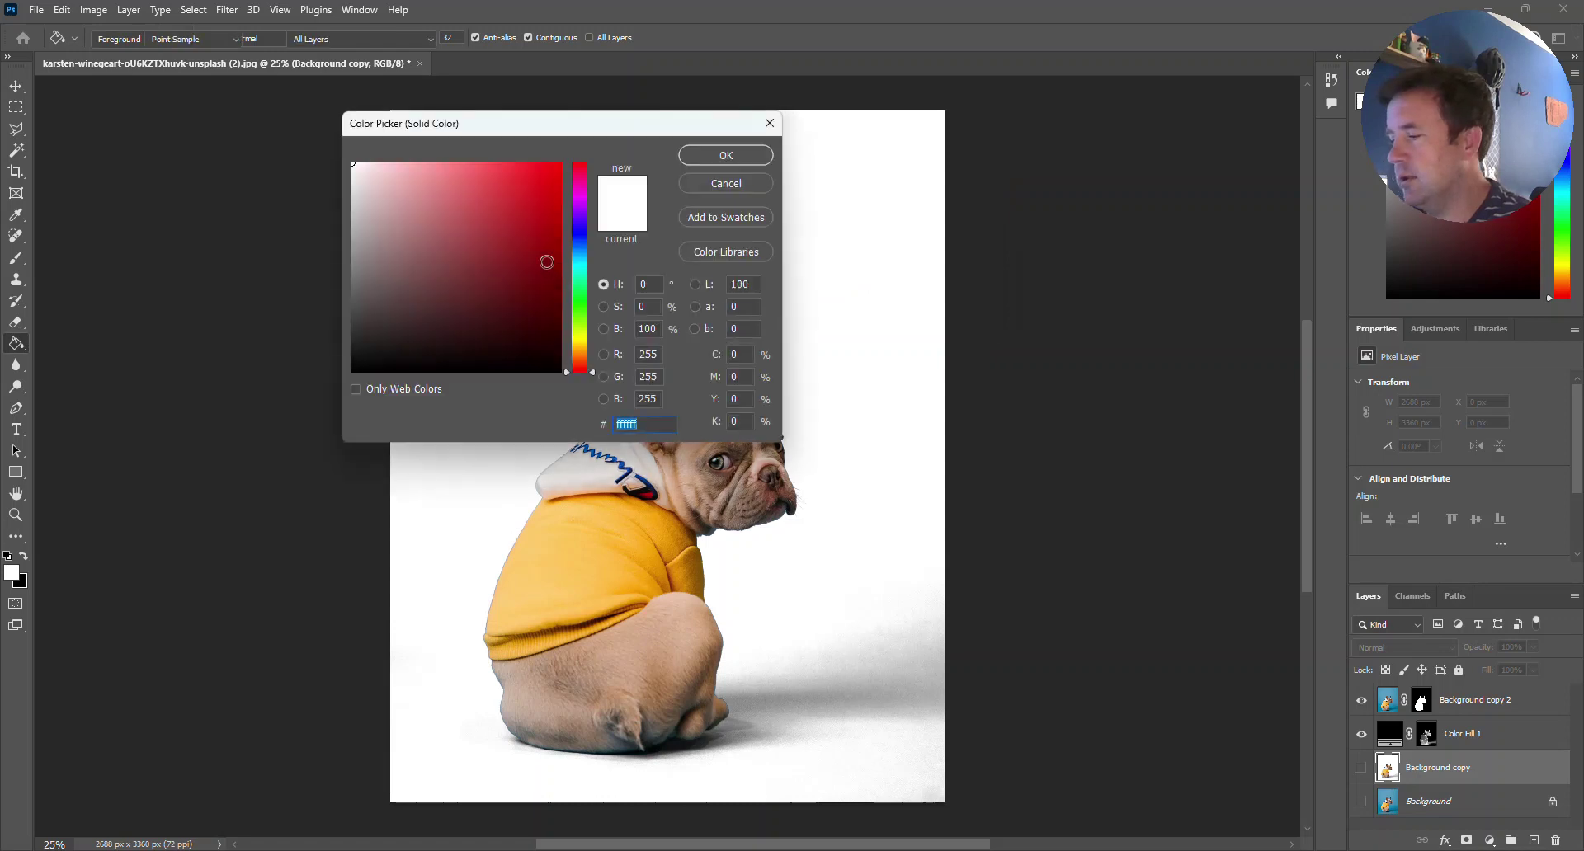
pyautogui.moveTo(546, 262); pyautogui.dragTo(559, 186)
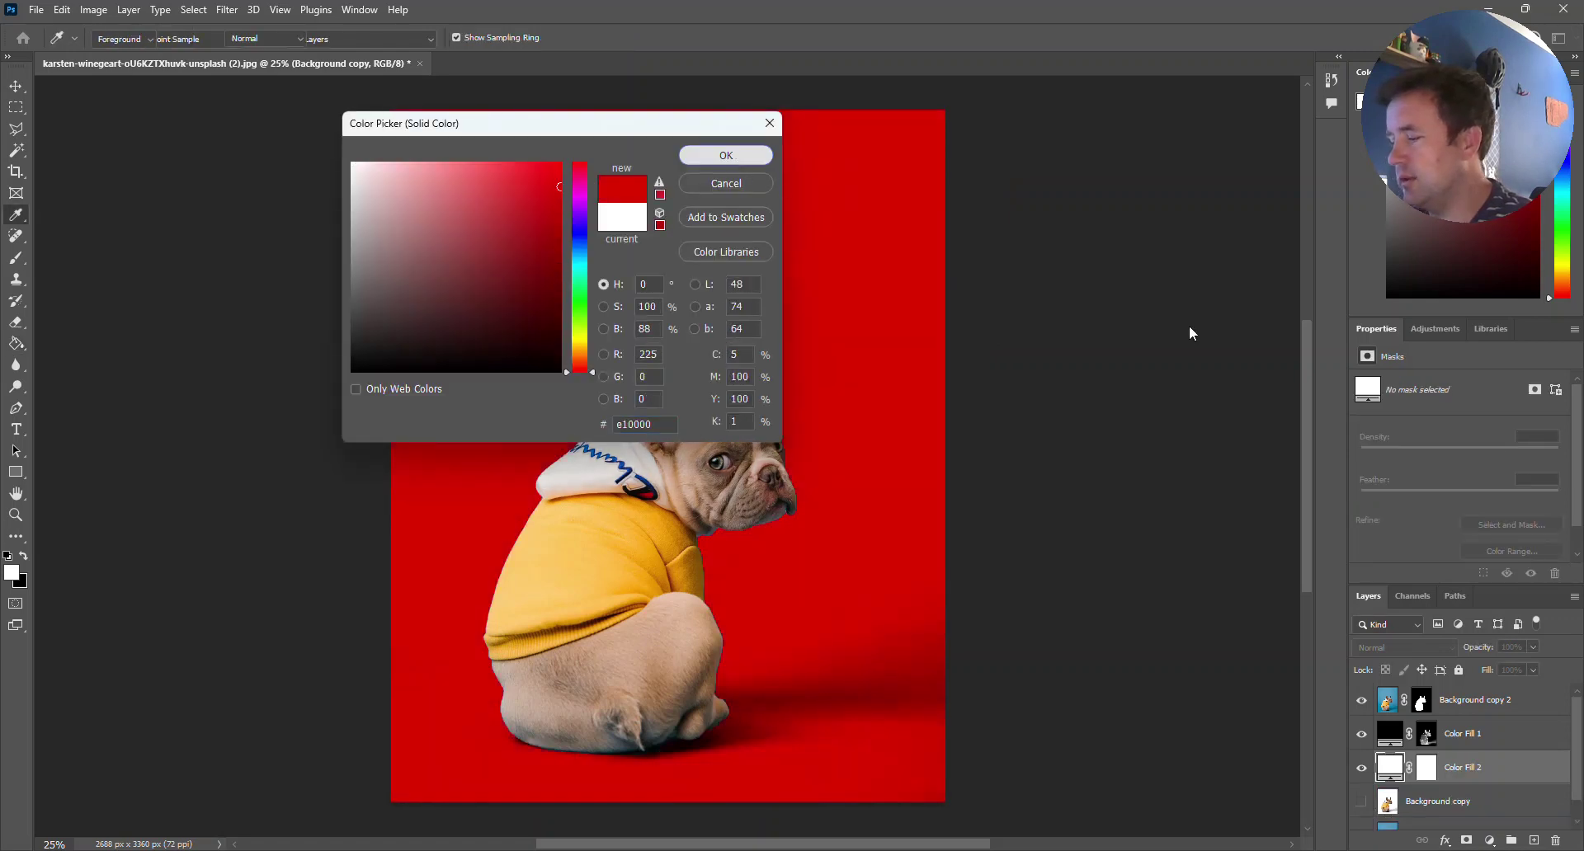
pyautogui.press('Return')
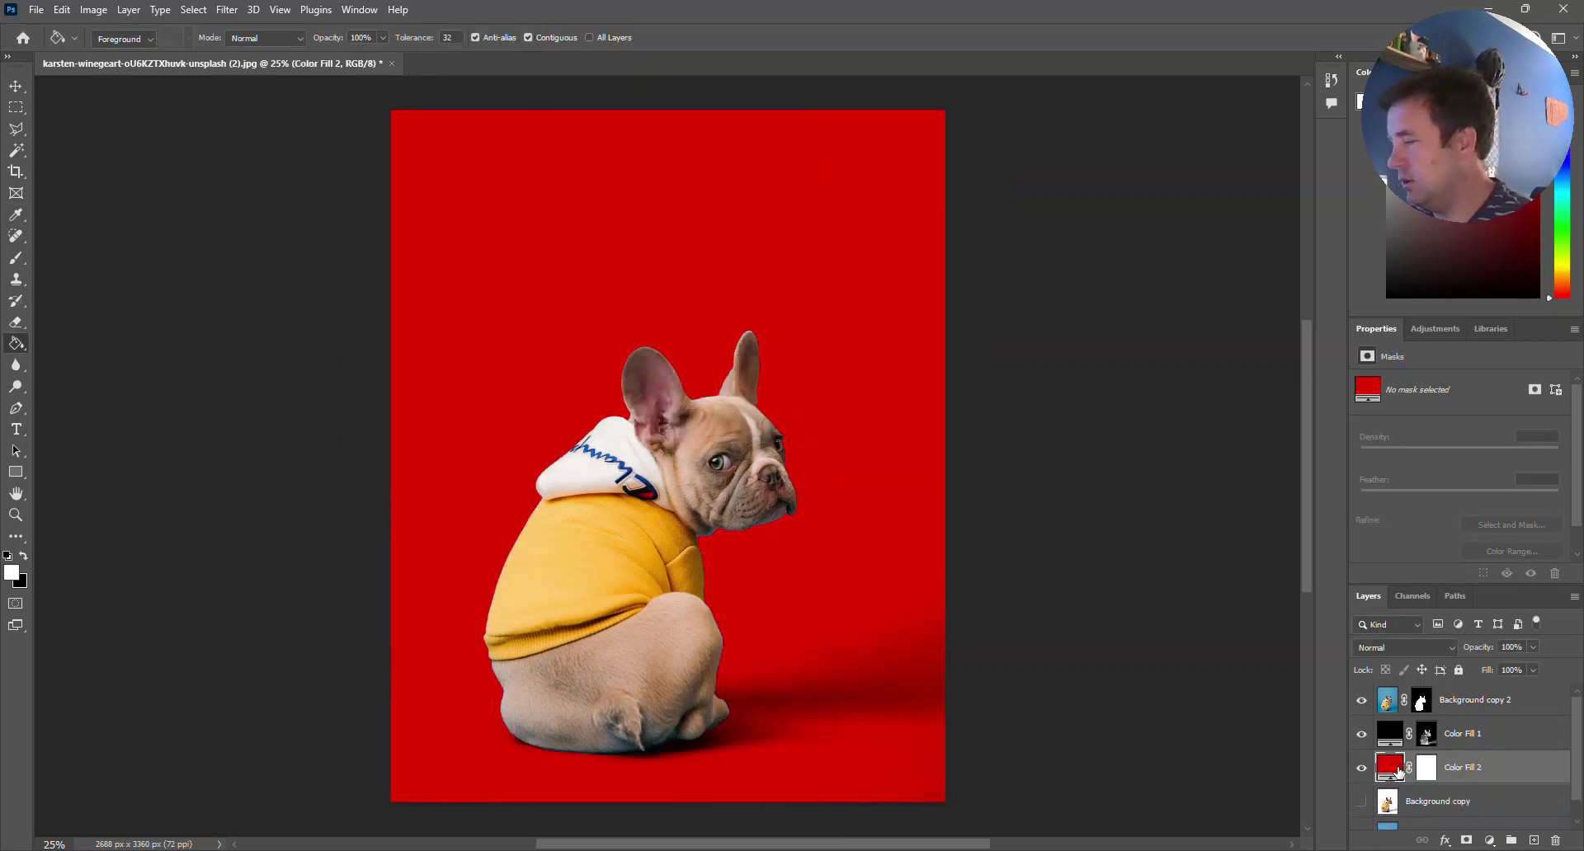
# Reopen Color Fill 2's colour and shift its hue to bright green
pyautogui.doubleClick(1397, 770)
pyautogui.click(563, 246)
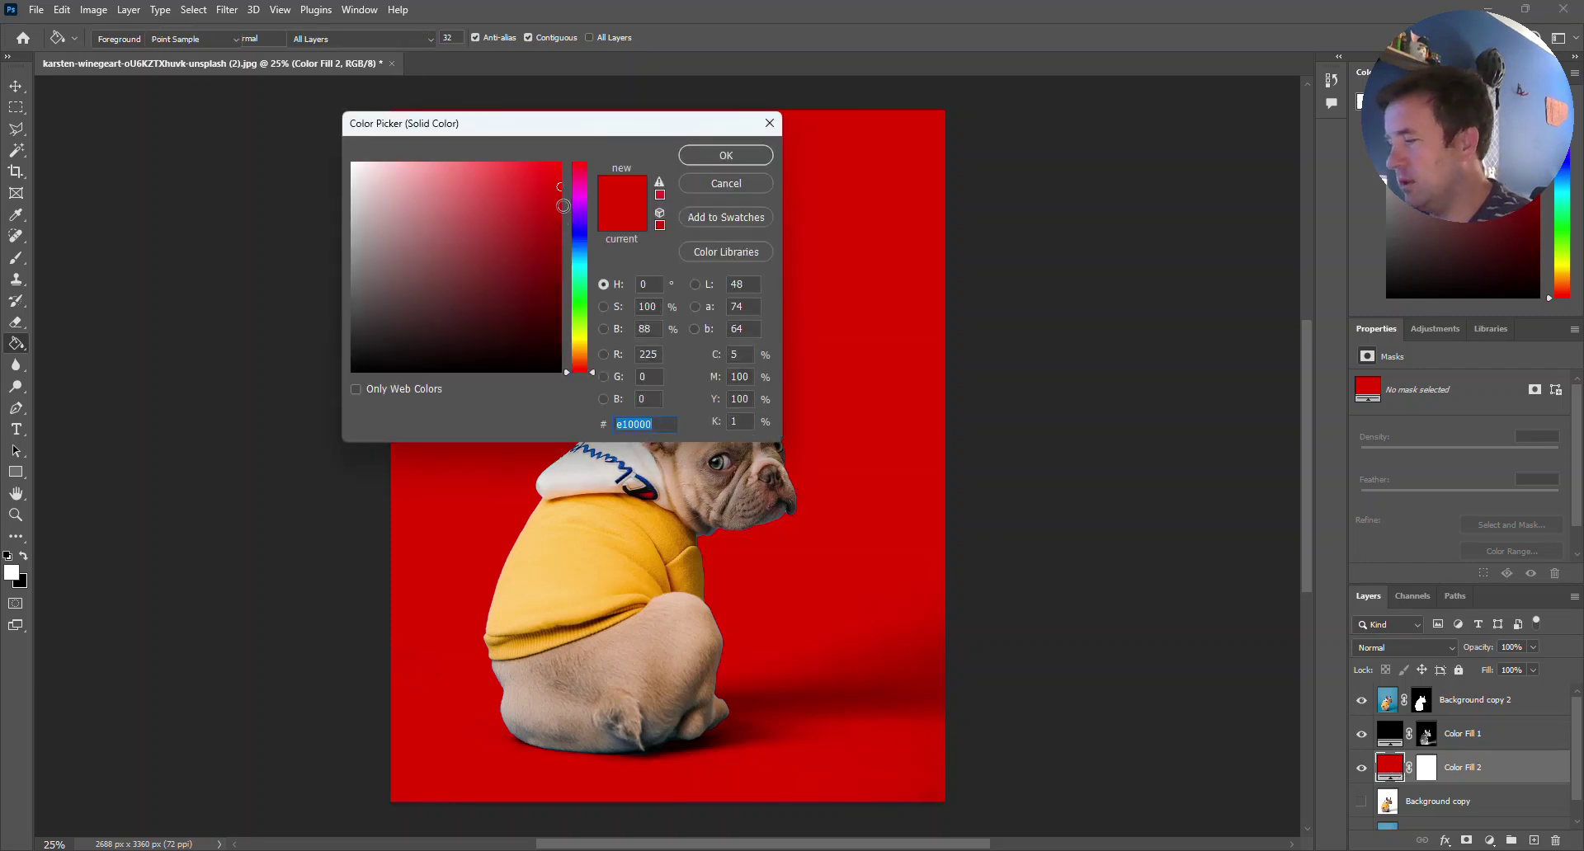
pyautogui.moveTo(562, 246); pyautogui.dragTo(559, 162)
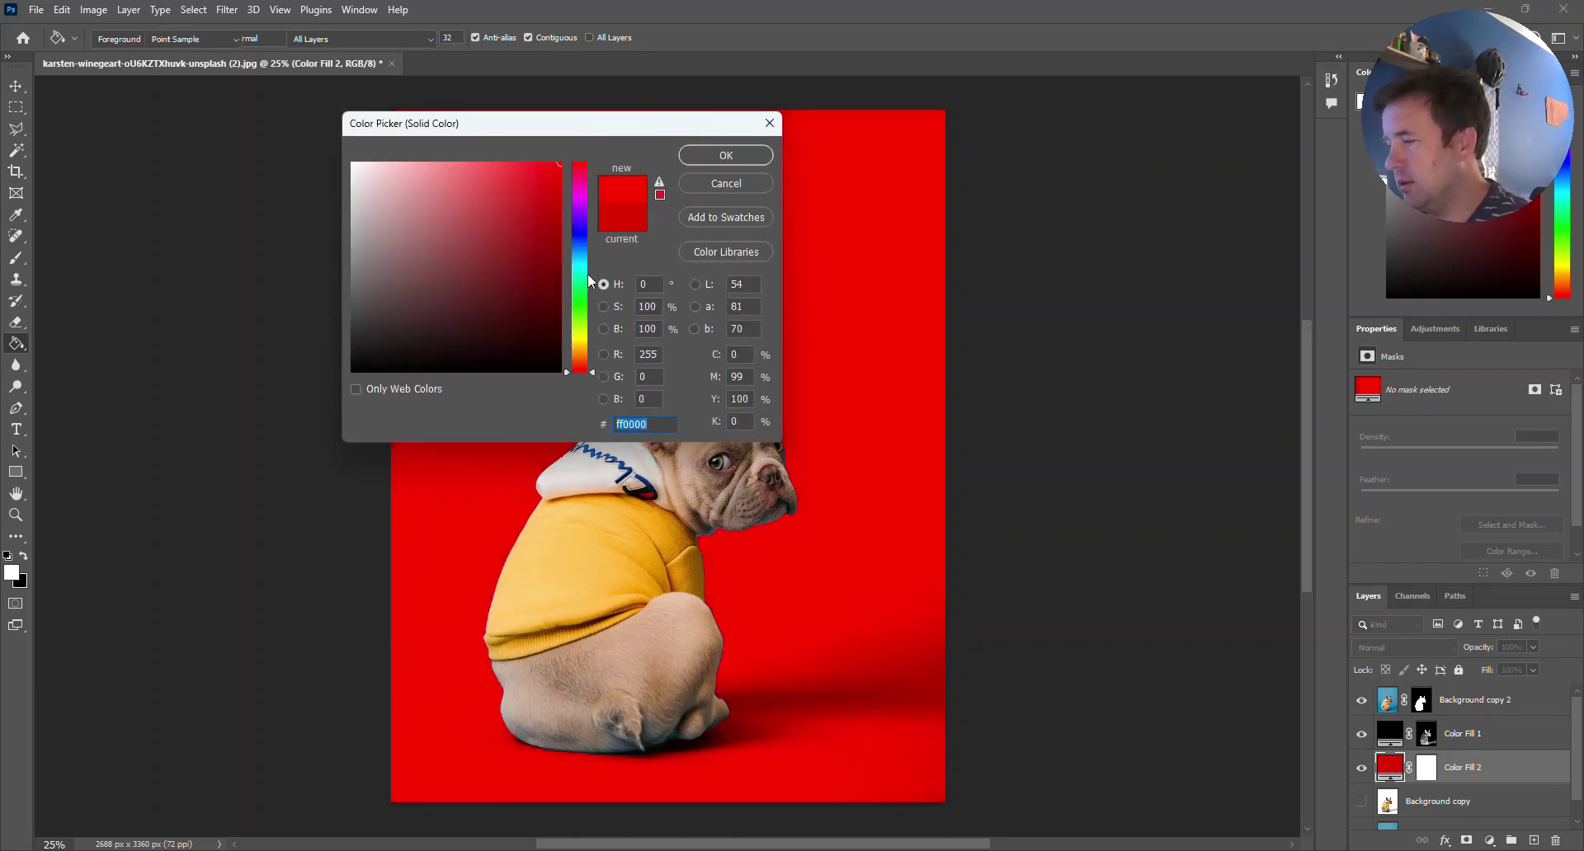
pyautogui.moveTo(579, 363)
pyautogui.mouseDown()
pyautogui.moveTo(579, 251)
pyautogui.moveTo(577, 422)
pyautogui.mouseUp()
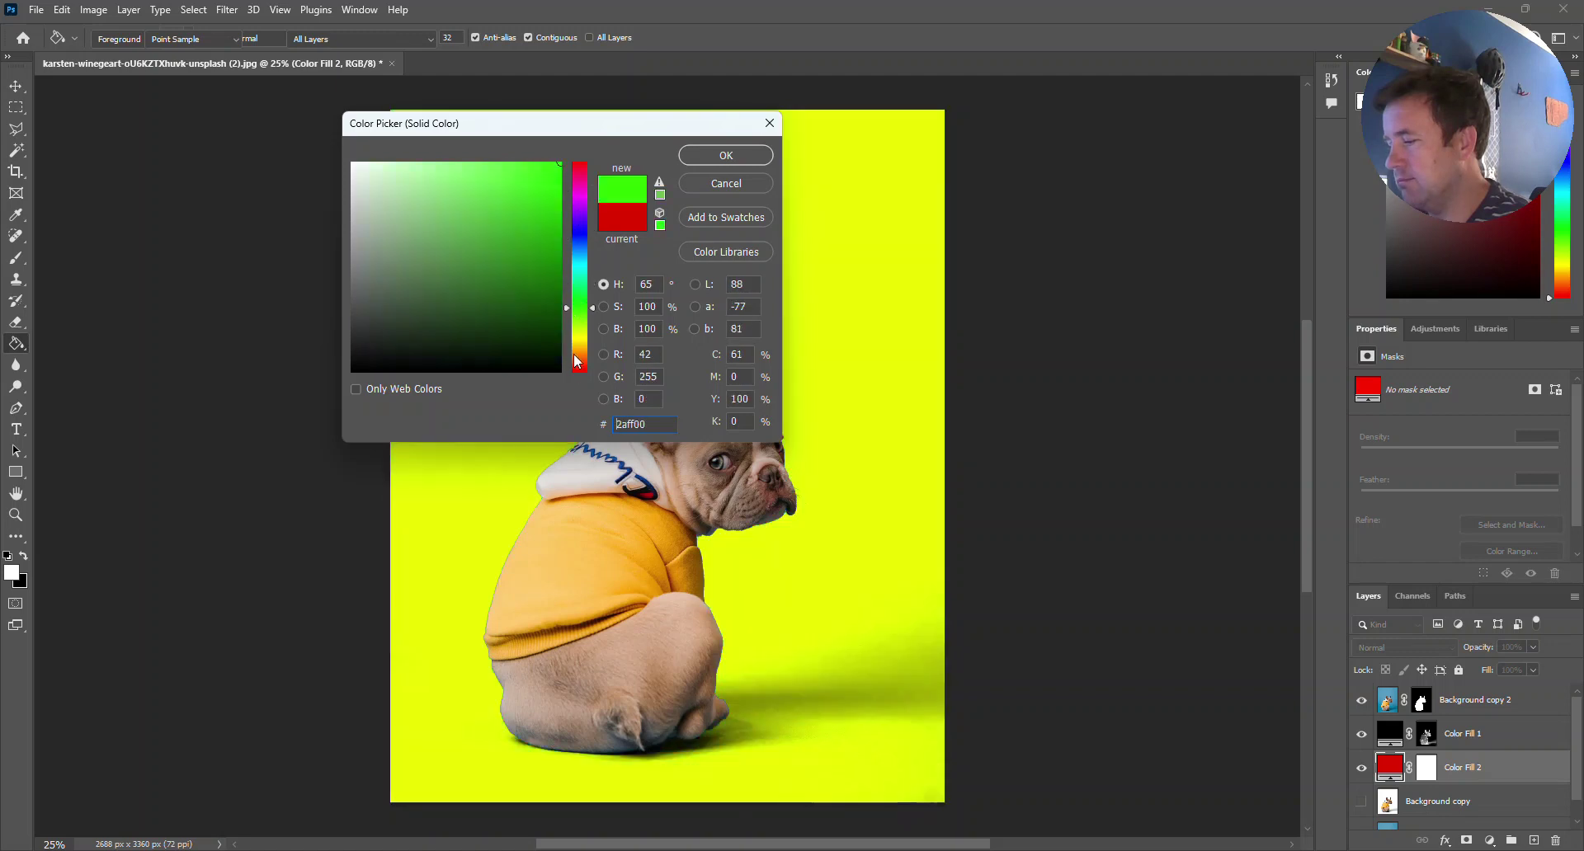
pyautogui.moveTo(580, 363)
pyautogui.mouseDown()
pyautogui.moveTo(583, 176)
pyautogui.moveTo(586, 285)
pyautogui.mouseUp()
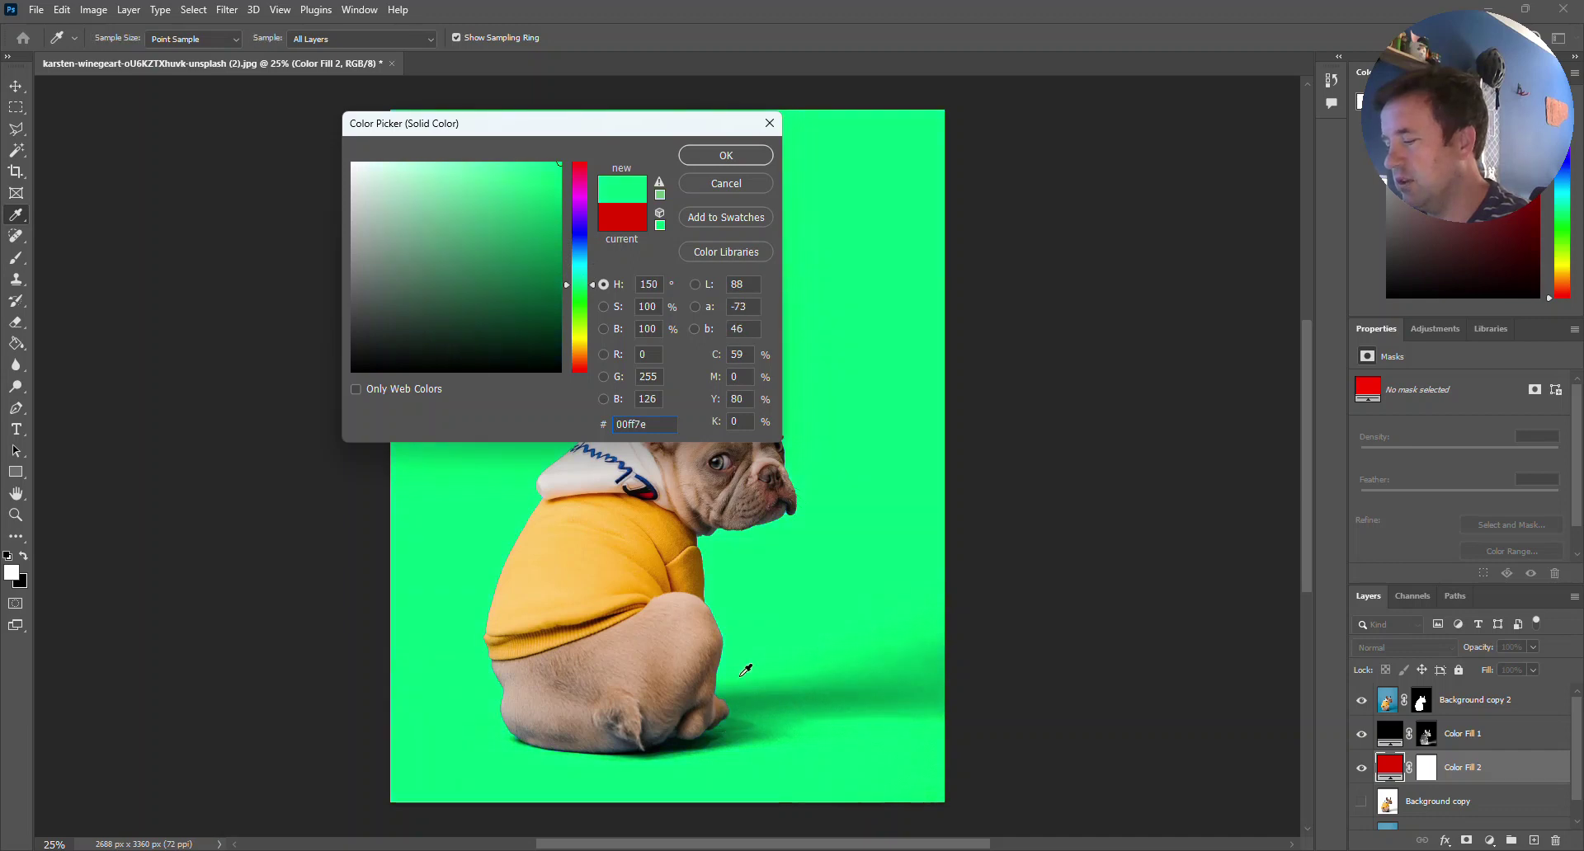
pyautogui.press('Return')
pyautogui.press('g')
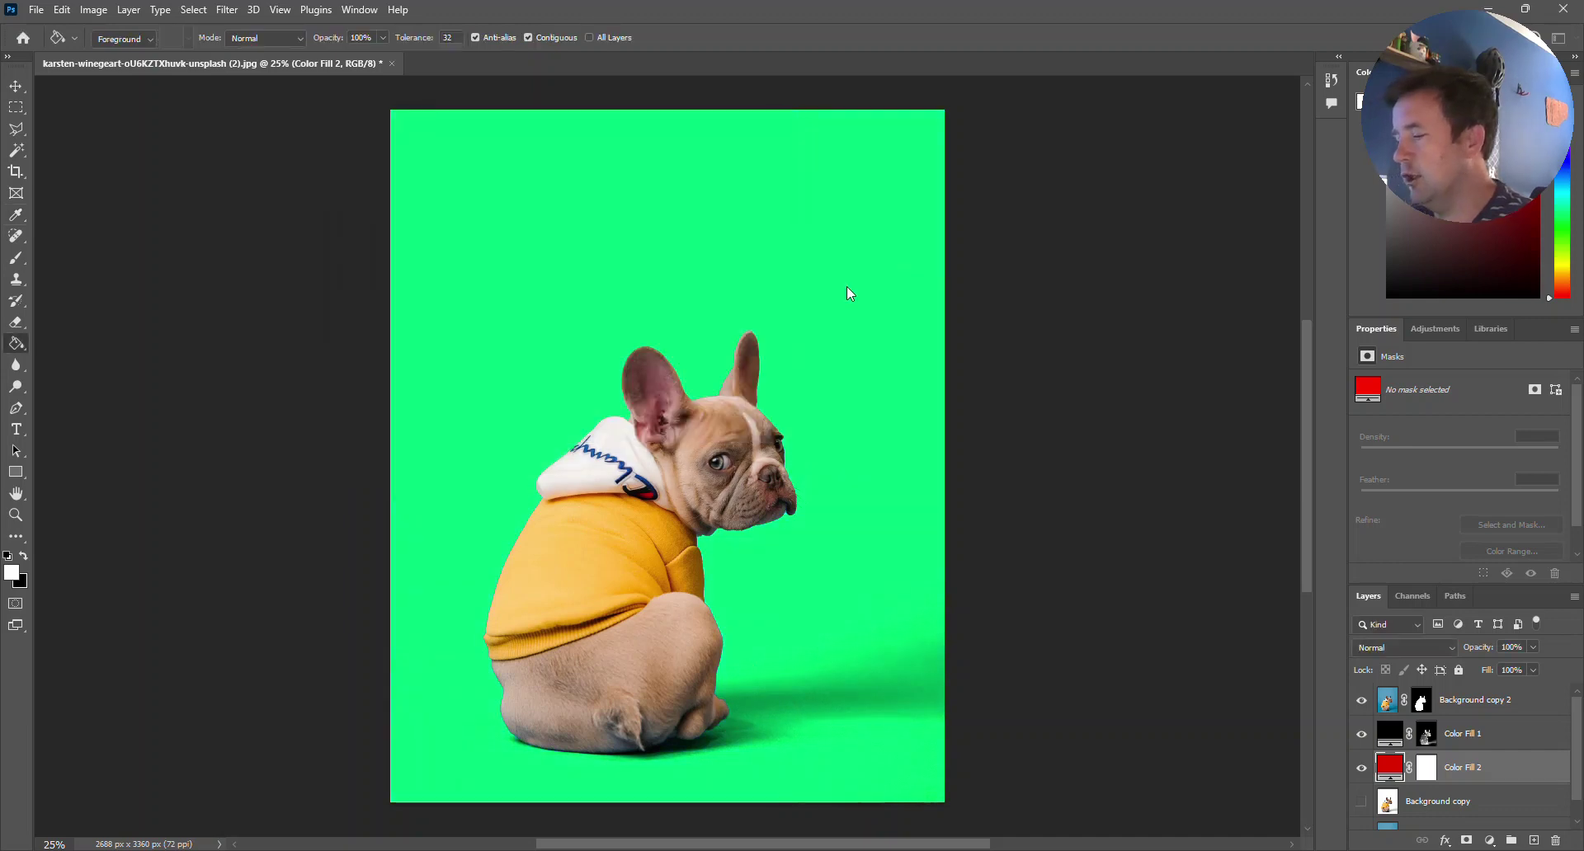
# Hide the Color Fill 2 backdrop layer and scroll down the Layers panel
pyautogui.click(1361, 767)
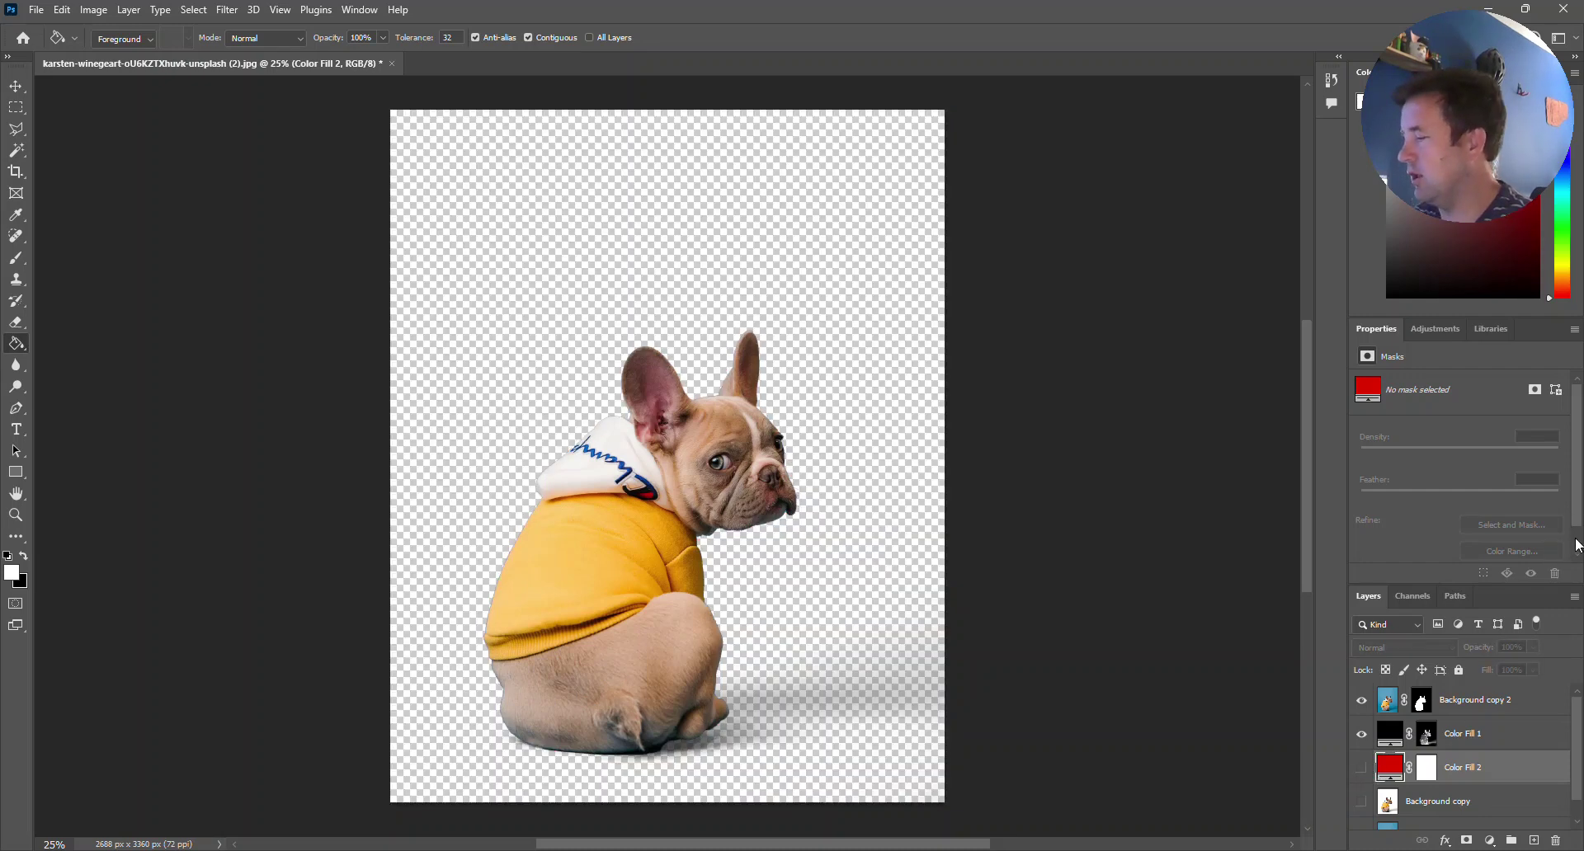
pyautogui.scroll(-1, 1581, 724)
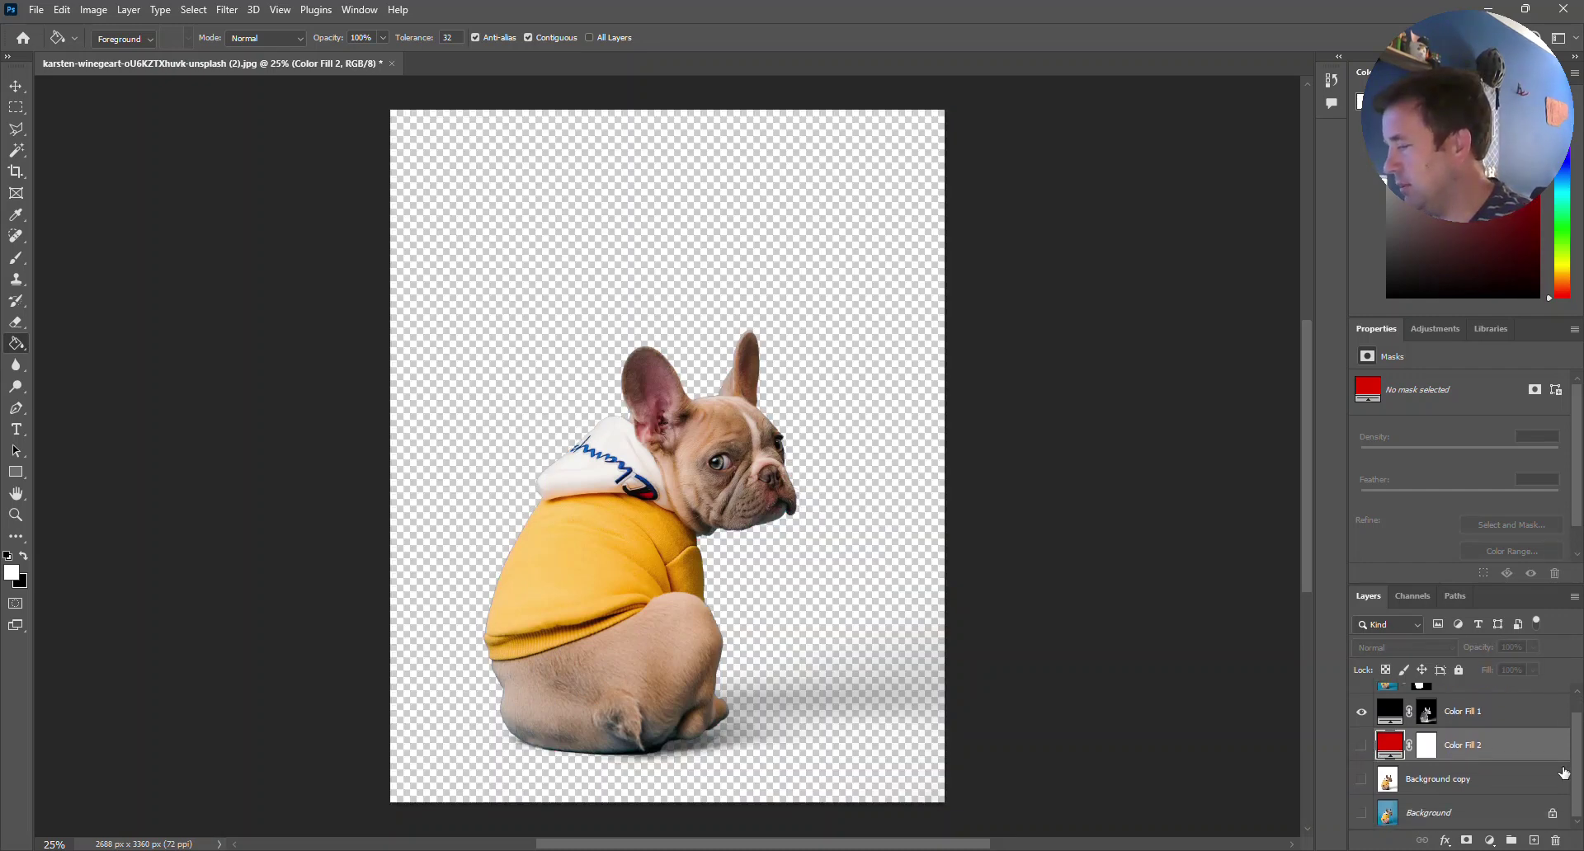